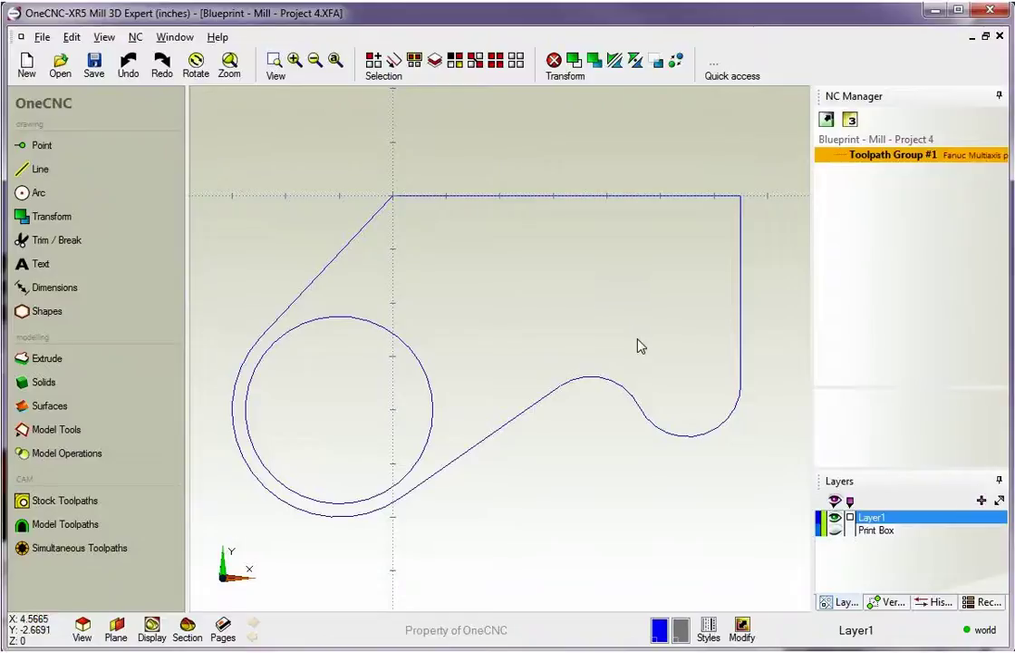
Extrude the outer profile curves to a height of -1.5, and undo the extrusion.
middle_click_drag(609, 324, 607, 317)
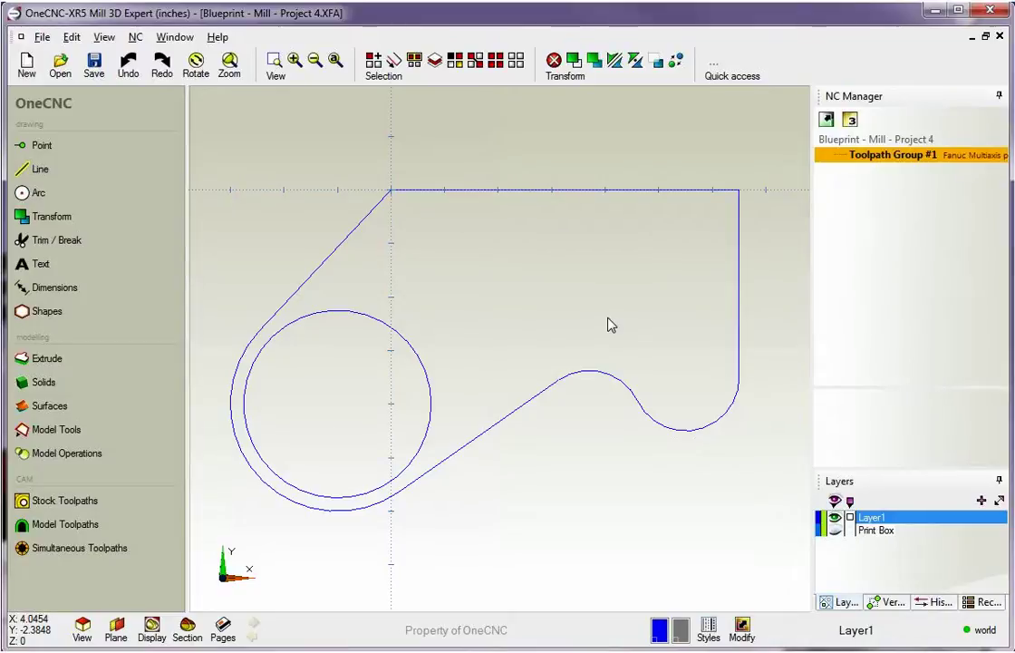
middle_click_drag(571, 443, 562, 349)
left_click(38, 360)
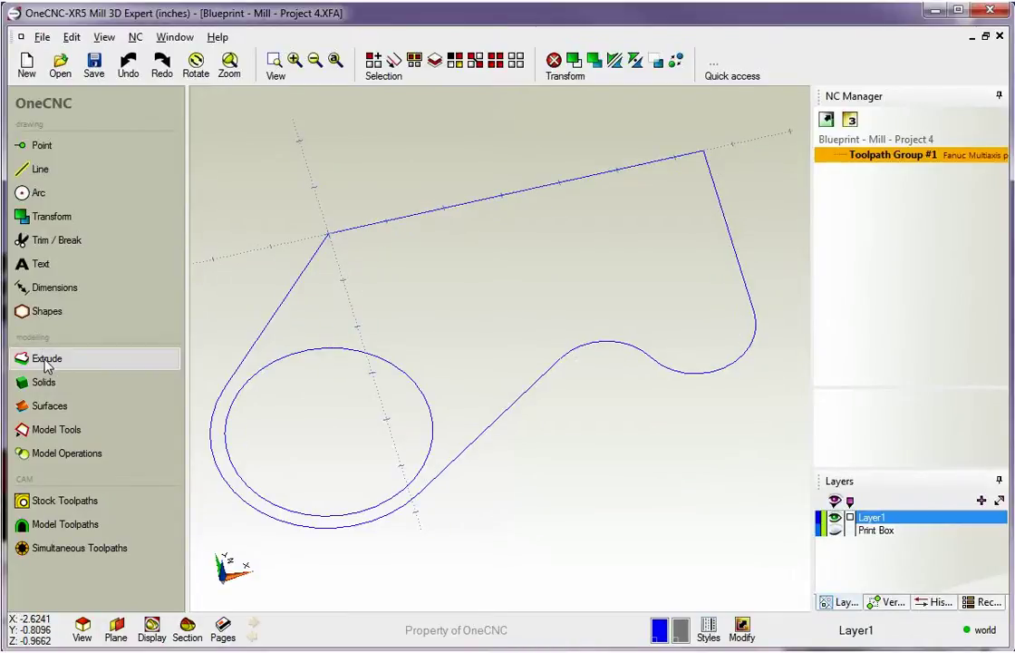
left_click(47, 362)
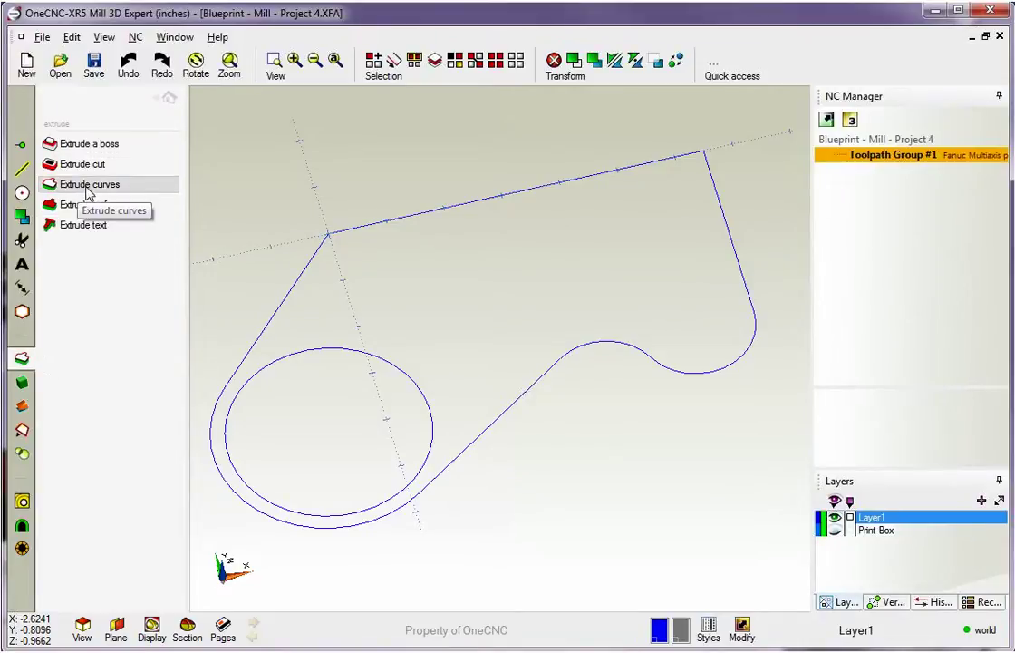
left_click(89, 185)
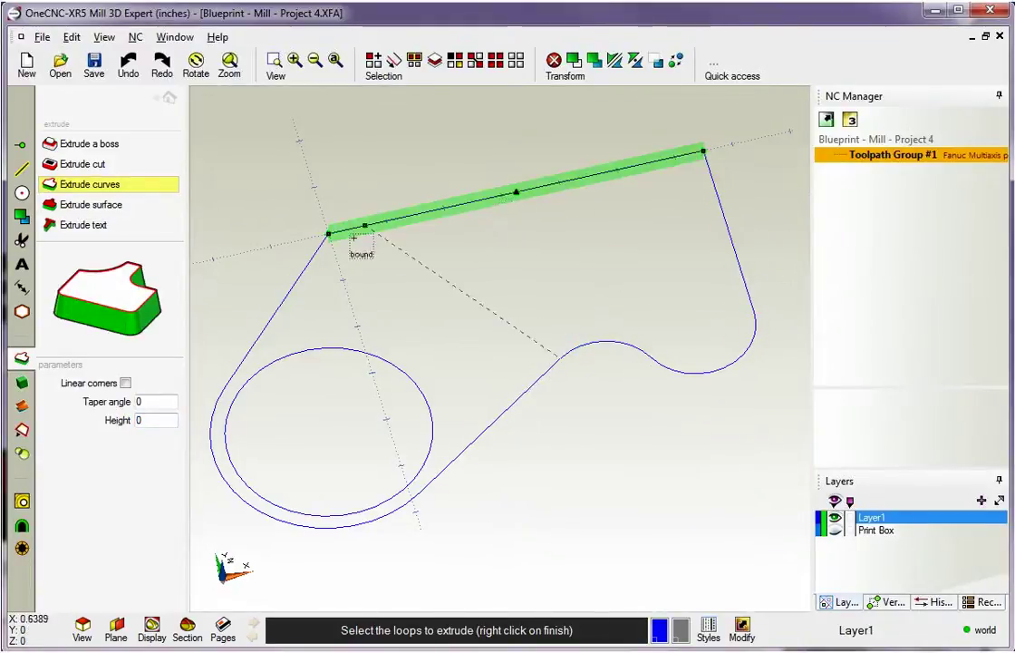
left_click(521, 391)
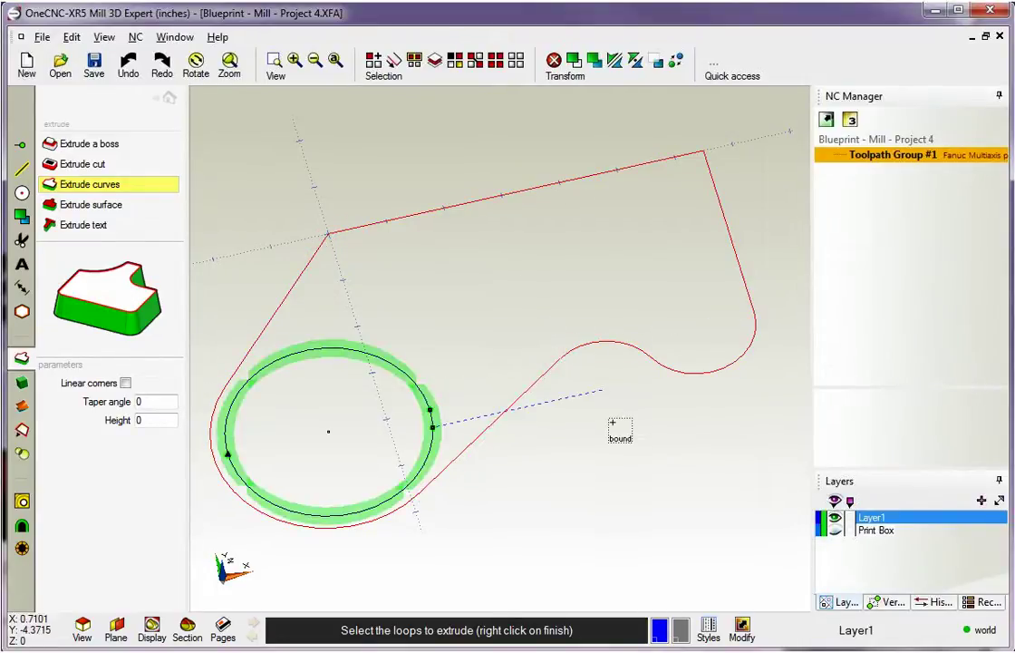
right_click(611, 423)
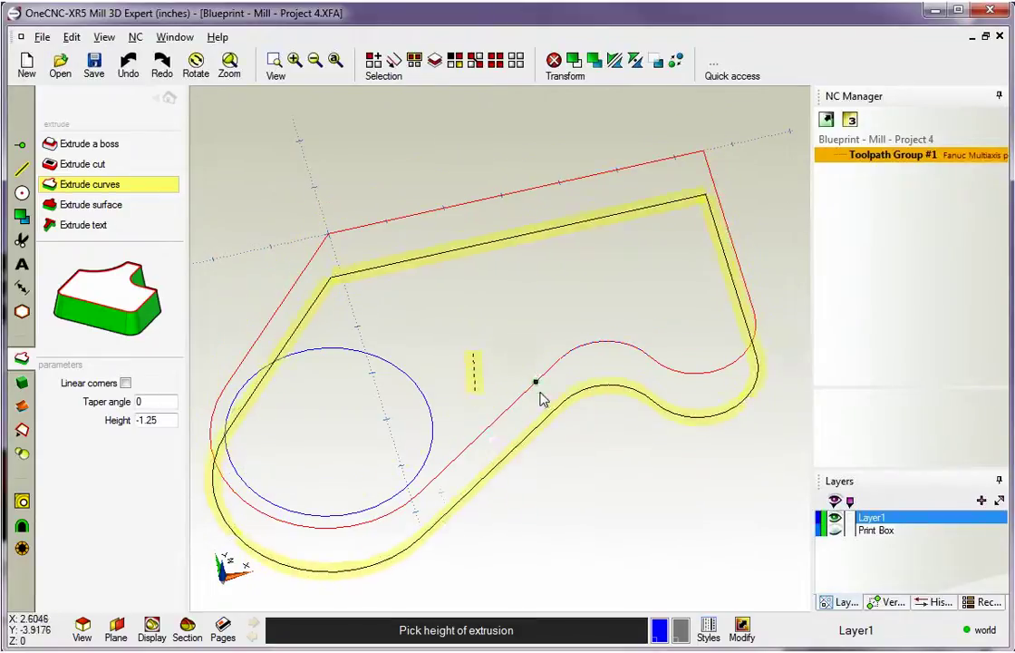
left_click(546, 405)
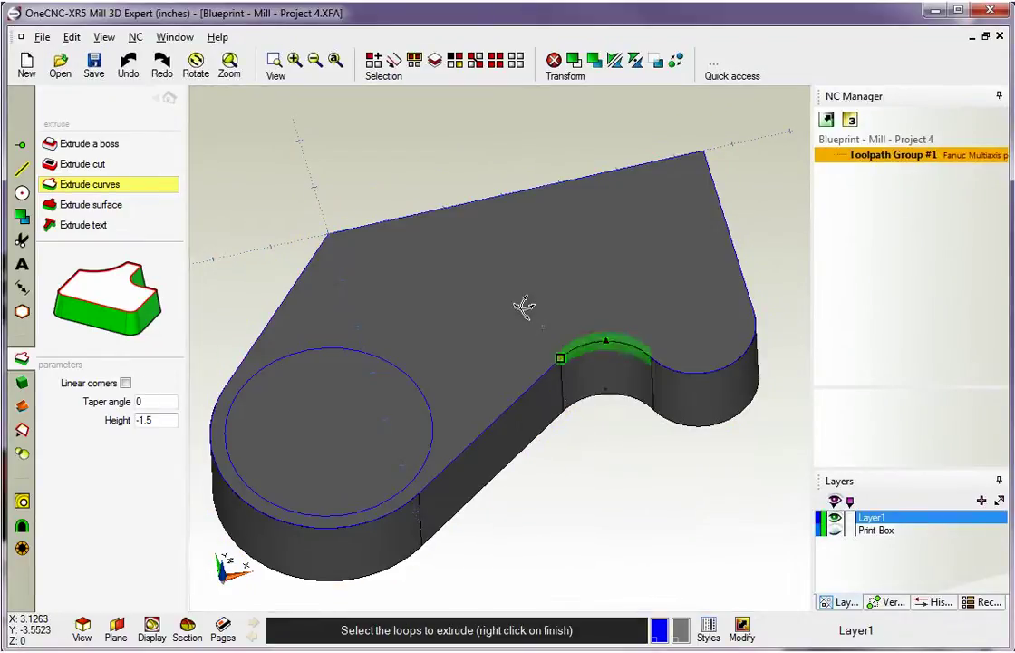
middle_click_drag(528, 299, 505, 290)
scroll(505, 292, "down", 1)
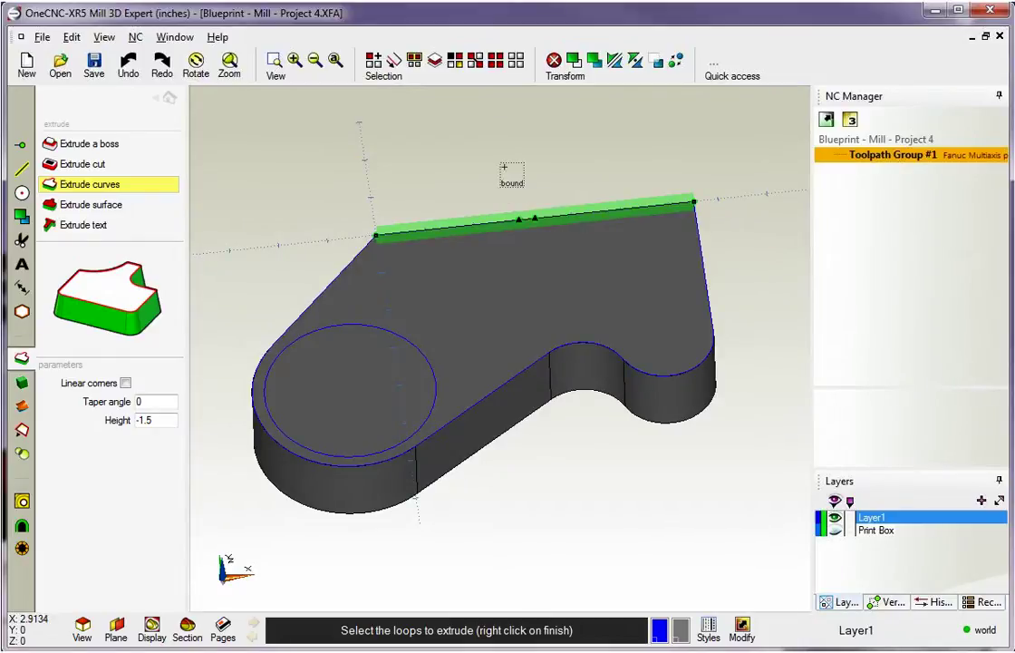
key("Escape")
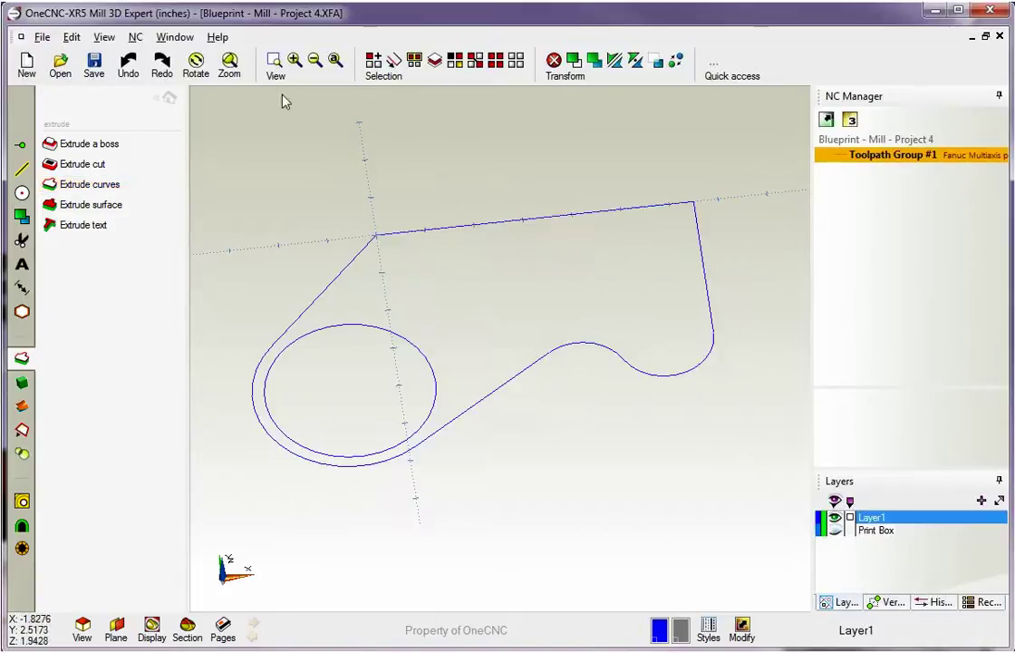
Extrude the outer profile curves to an exact height of -0.835, and undo the extrusion.
middle_click_drag(473, 328, 491, 349)
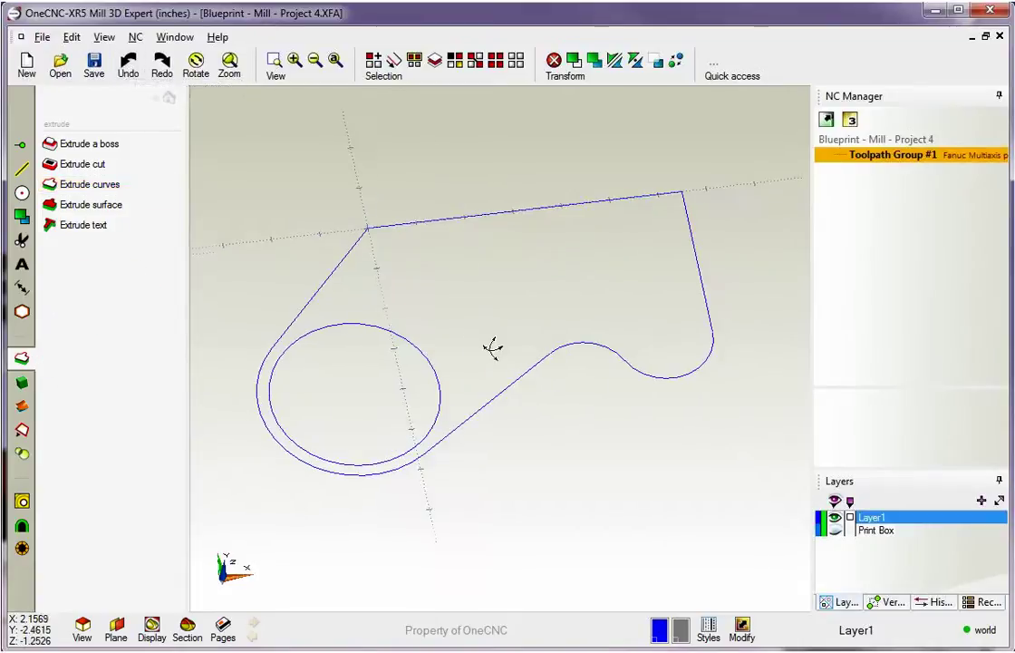
left_click(95, 186)
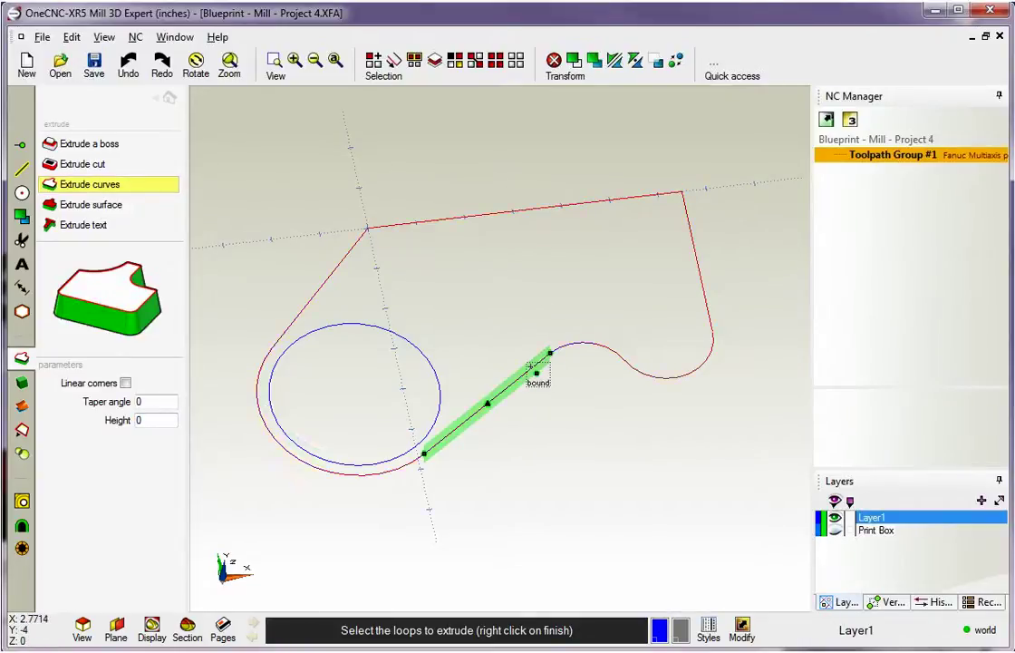
left_click(563, 272)
right_click(563, 272)
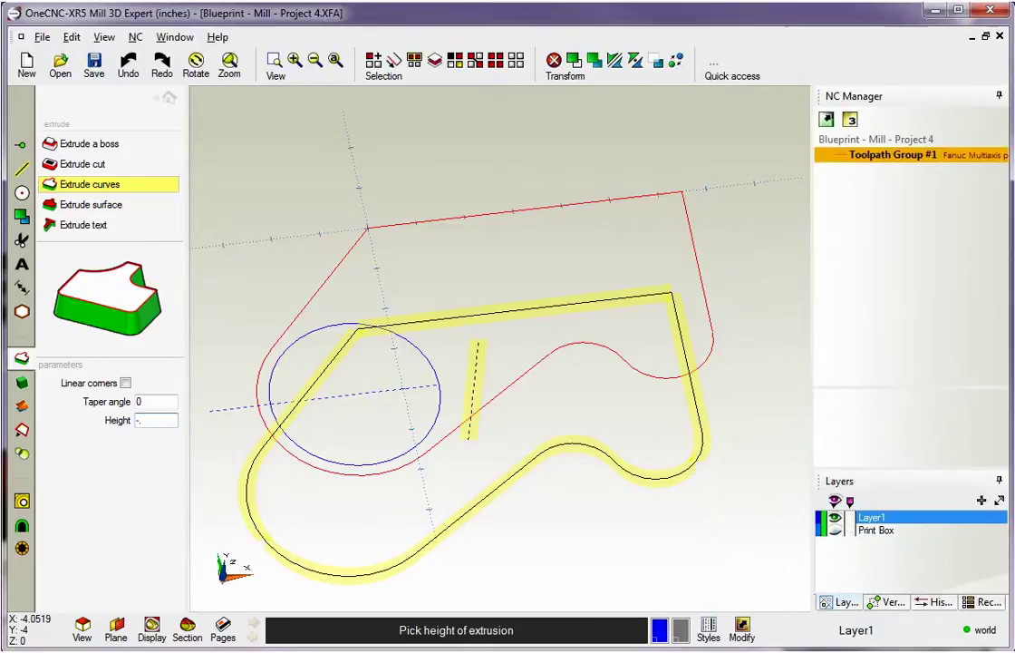
type(".835")
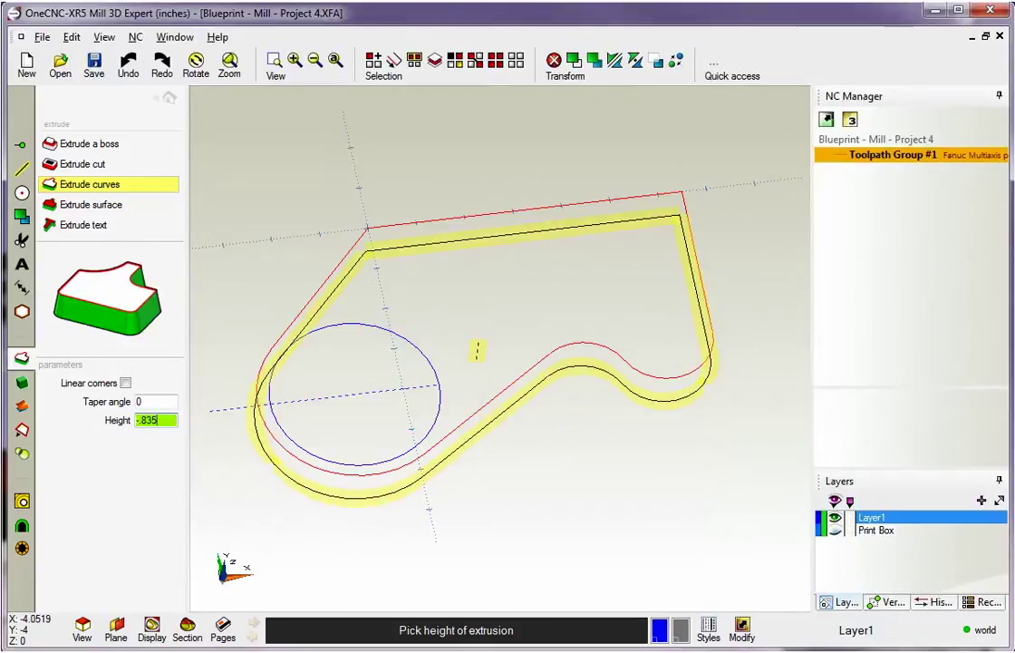
key("Return")
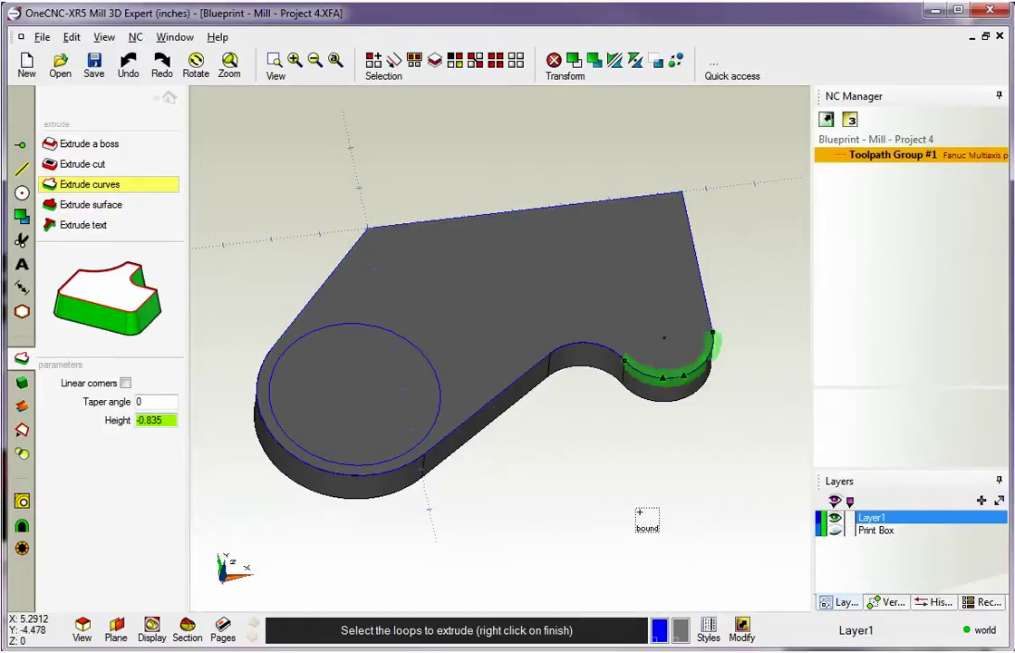
middle_click_drag(388, 270, 440, 255)
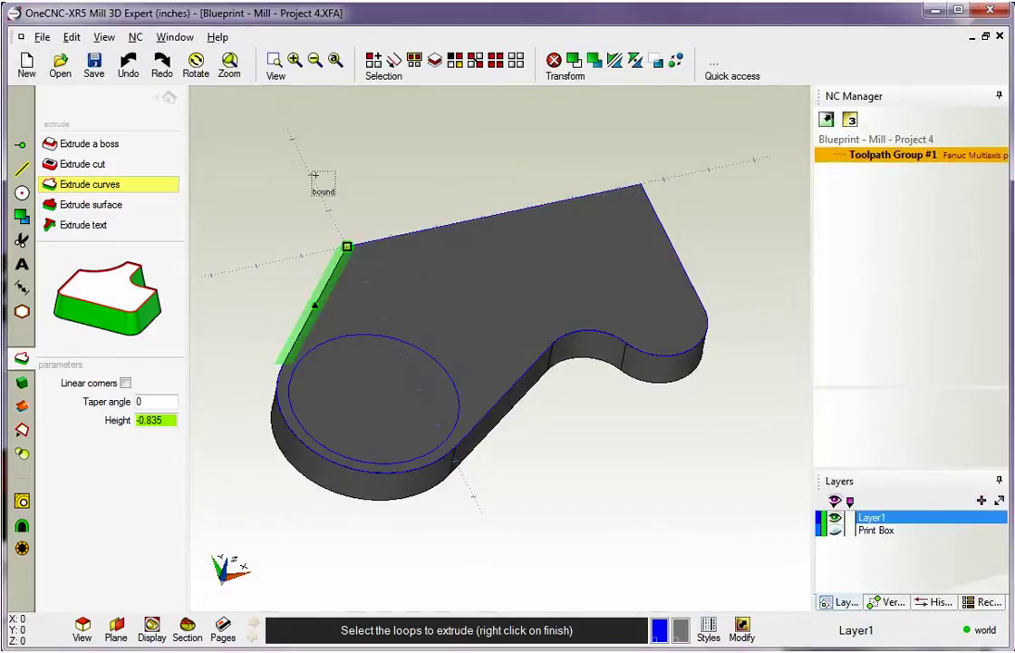
key("Escape")
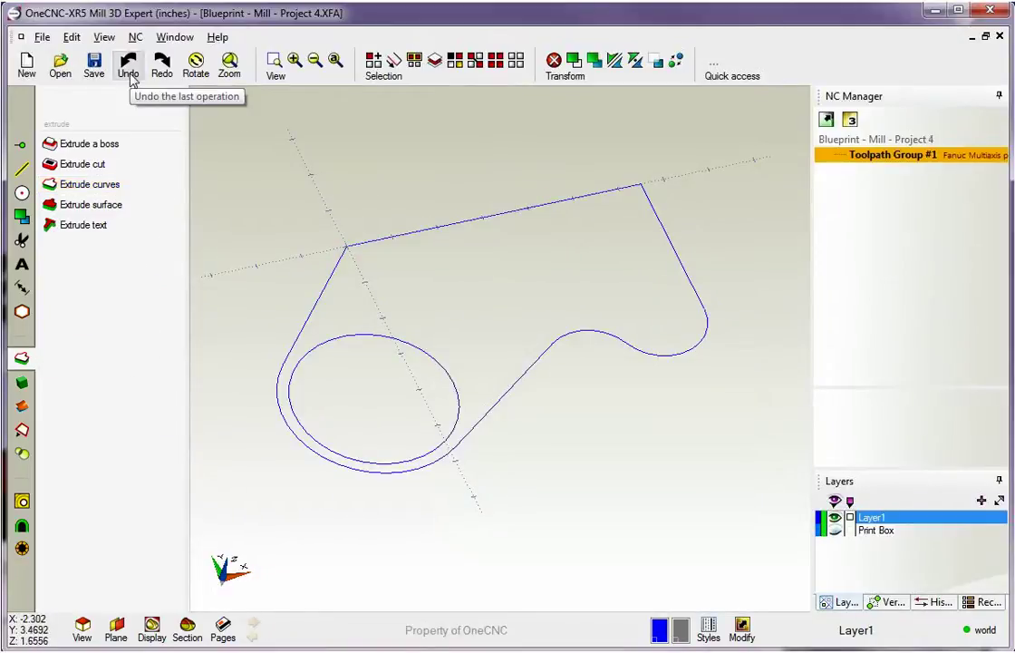
Extrude the outer profile together with the inner circle to a height of -1.25, and undo the extrusion.
left_click(94, 185)
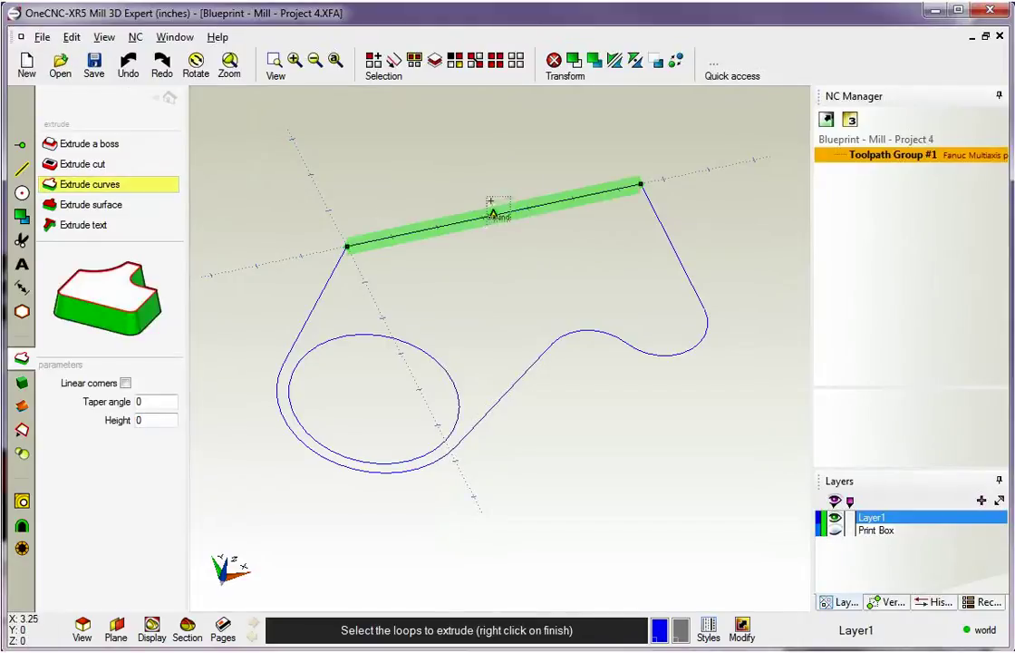
left_click(494, 212)
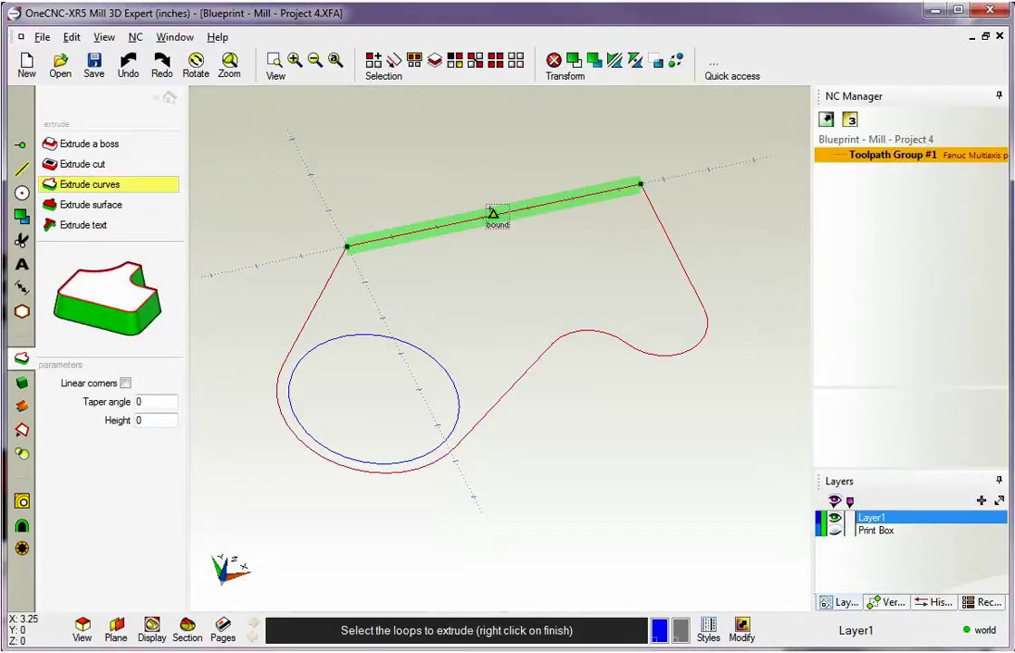
left_click(395, 336)
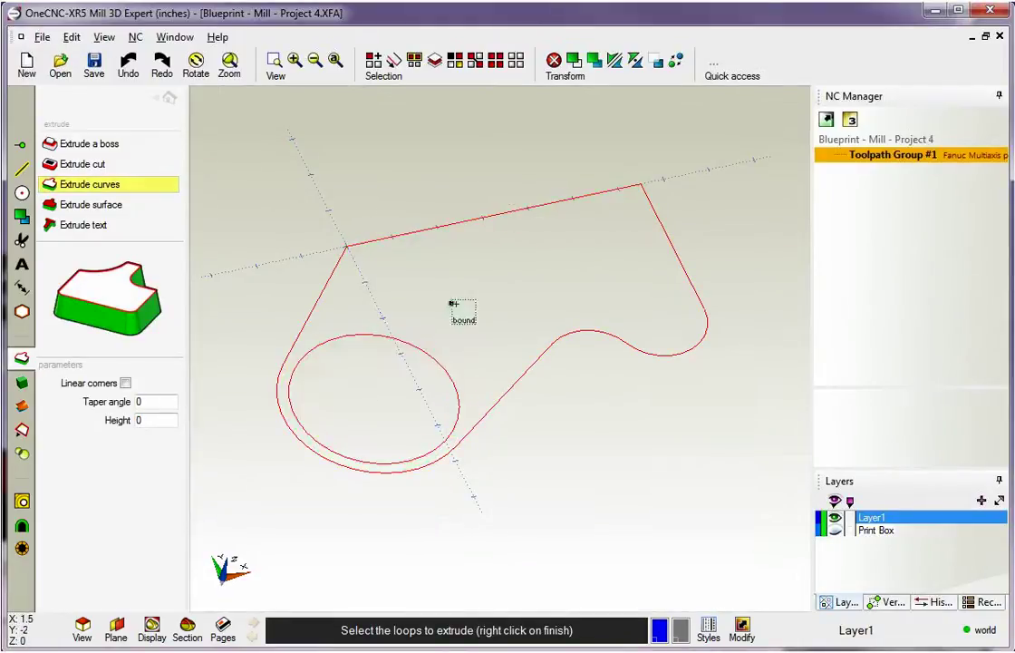
right_click(547, 439)
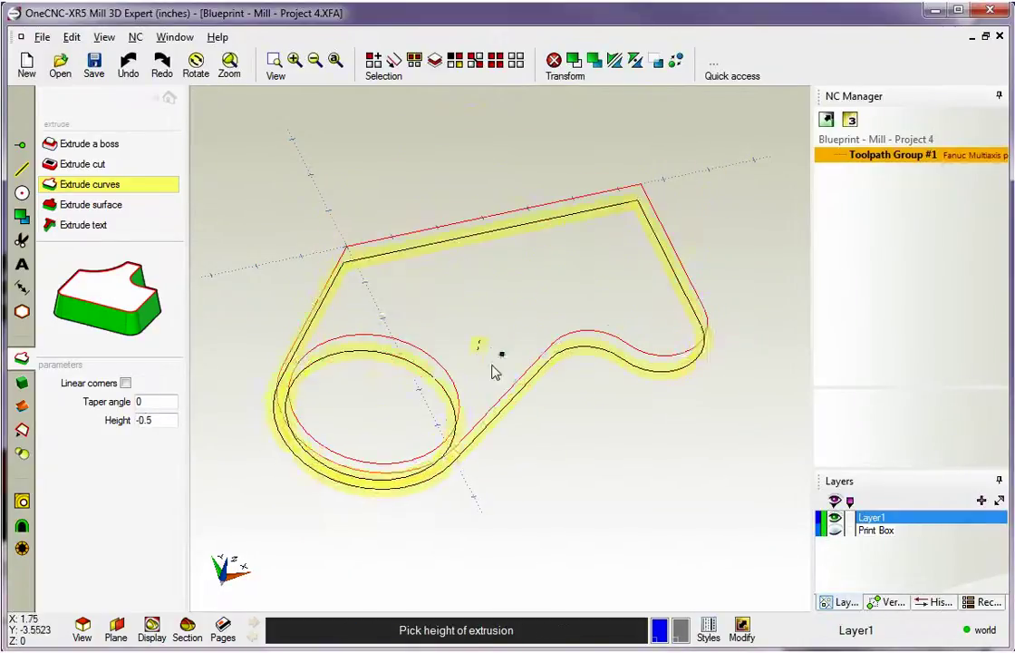
left_click(491, 379)
middle_click_drag(571, 380, 562, 404)
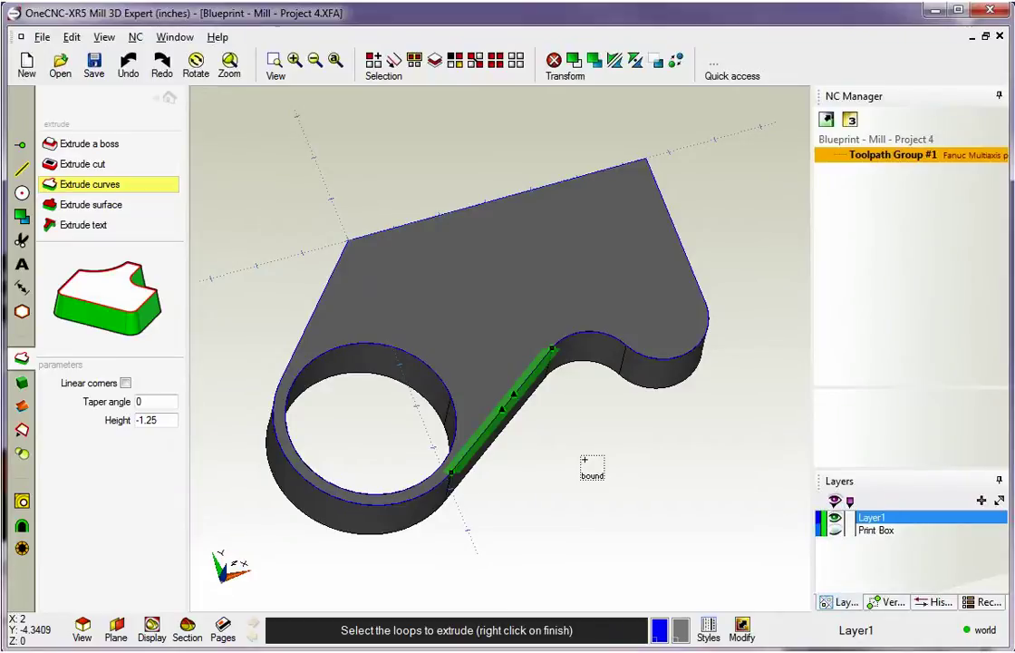
right_click(404, 166)
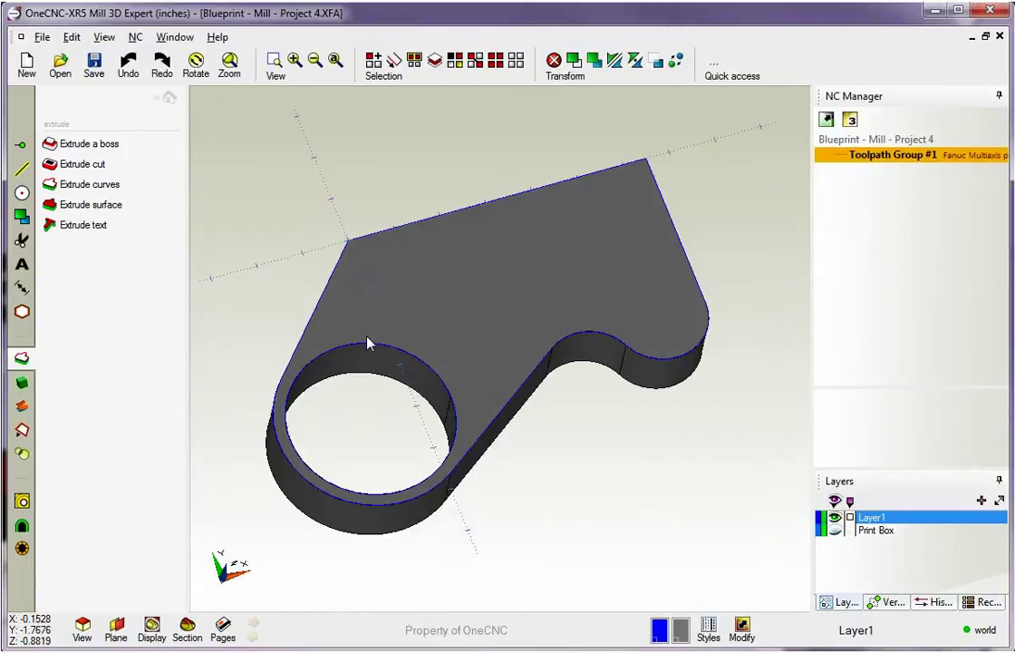
key("ctrl+z")
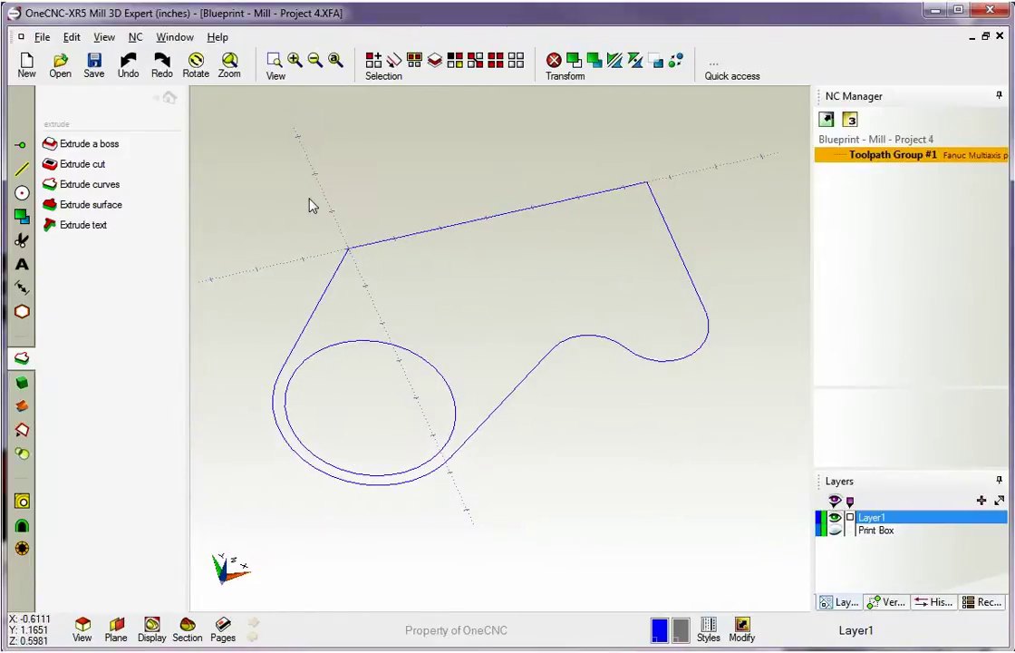
Extrude only the outer profile curves to a height of -1, leaving the circle out.
left_click(118, 187)
left_click(447, 230)
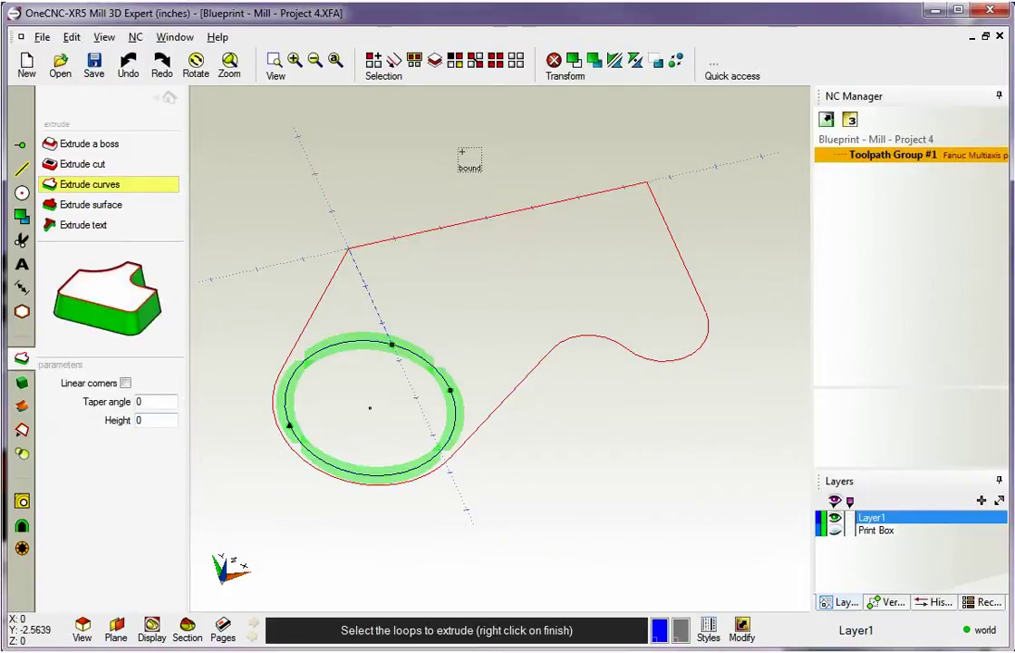
right_click(463, 156)
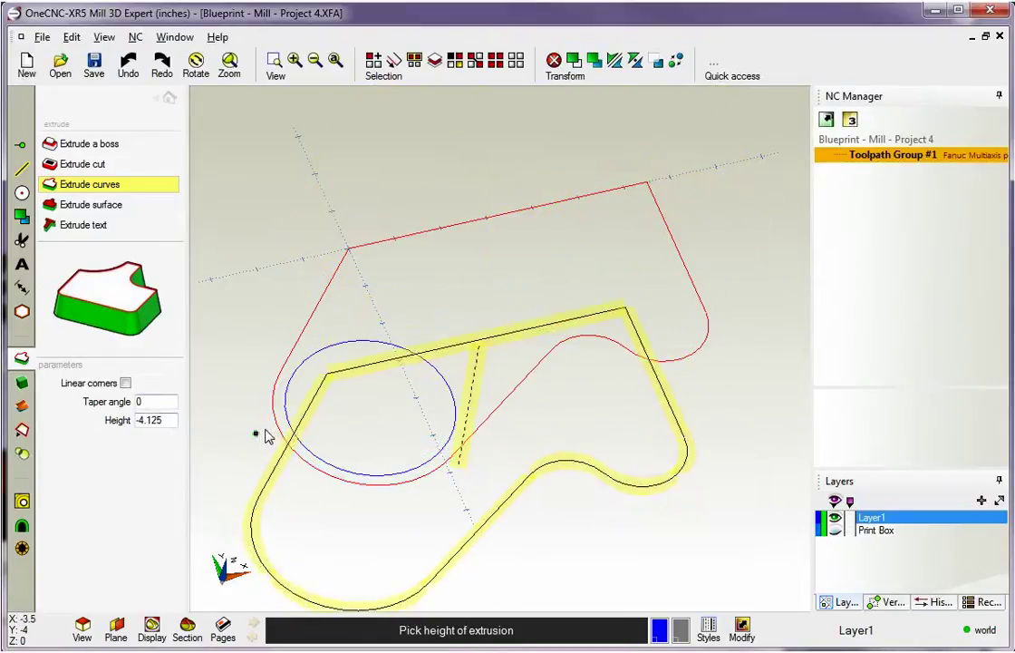
left_click(236, 335)
middle_click_drag(380, 277, 421, 310)
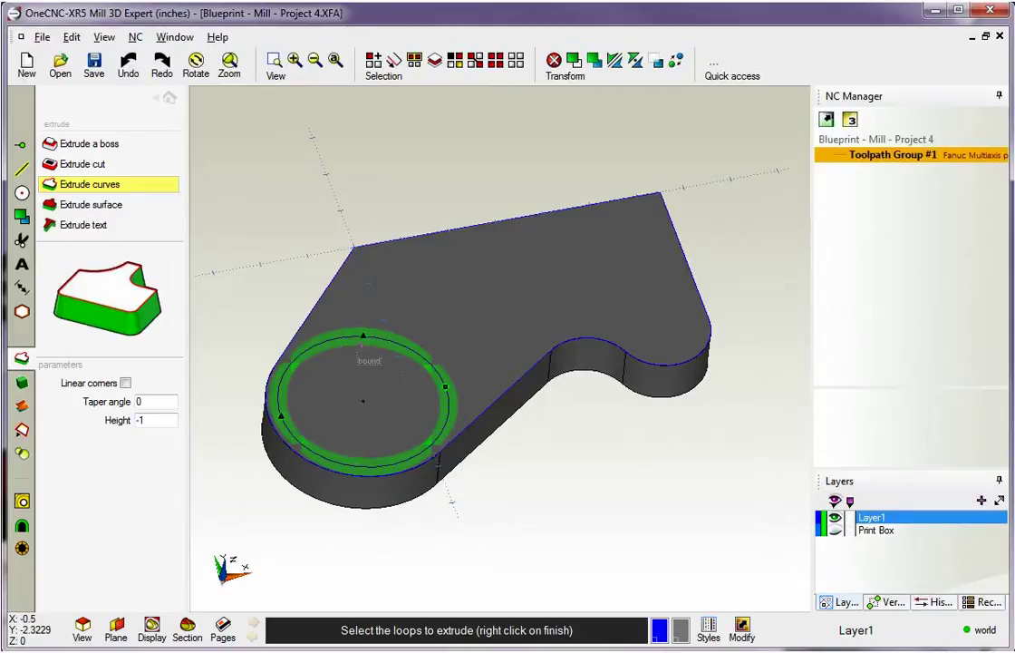
Extrude a boss from the circle on the plate's top face with a height of 1.
left_click(97, 146)
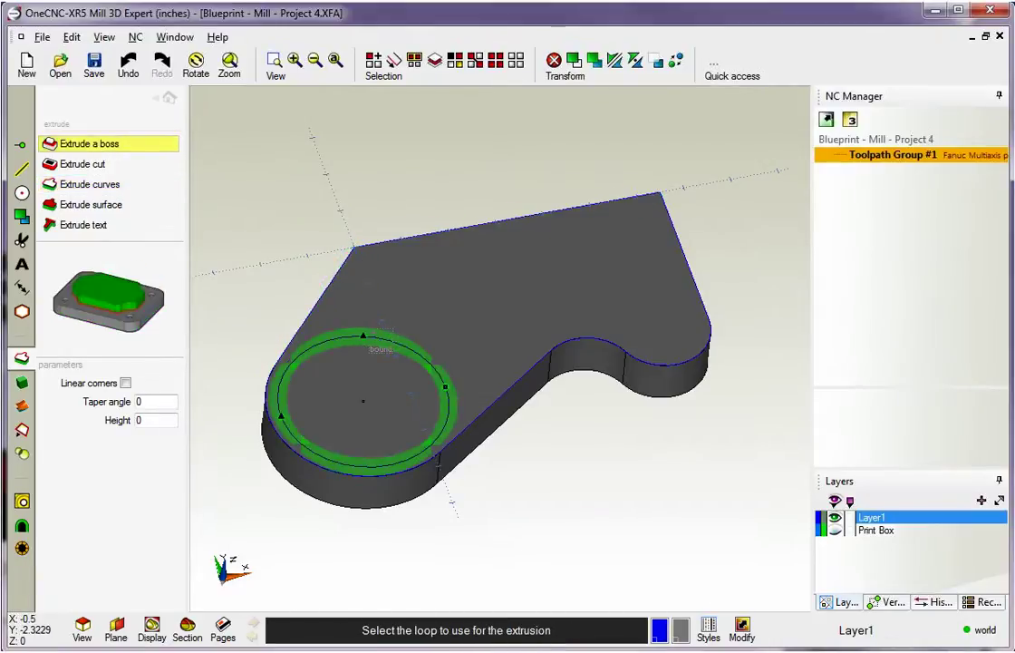
left_click(391, 339)
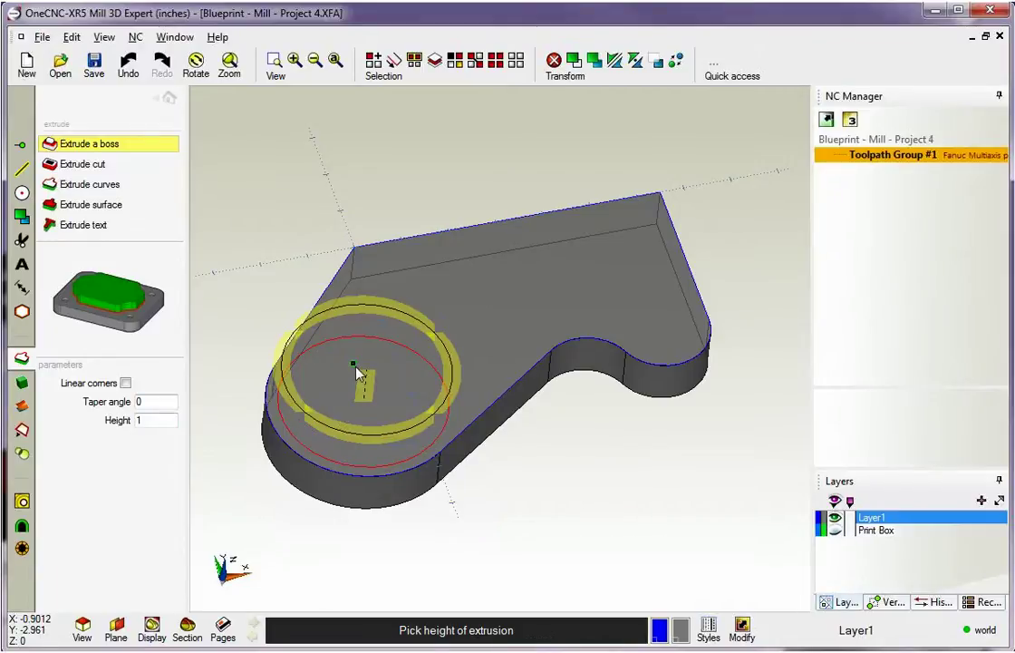
left_click(356, 367)
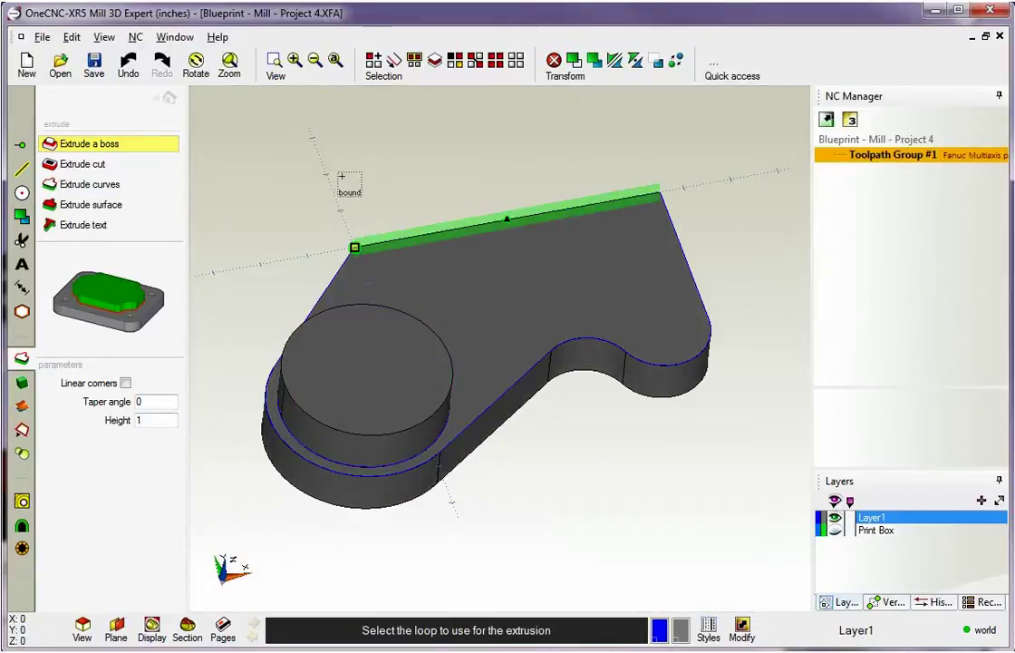
middle_click_drag(343, 178, 372, 183)
key("Escape")
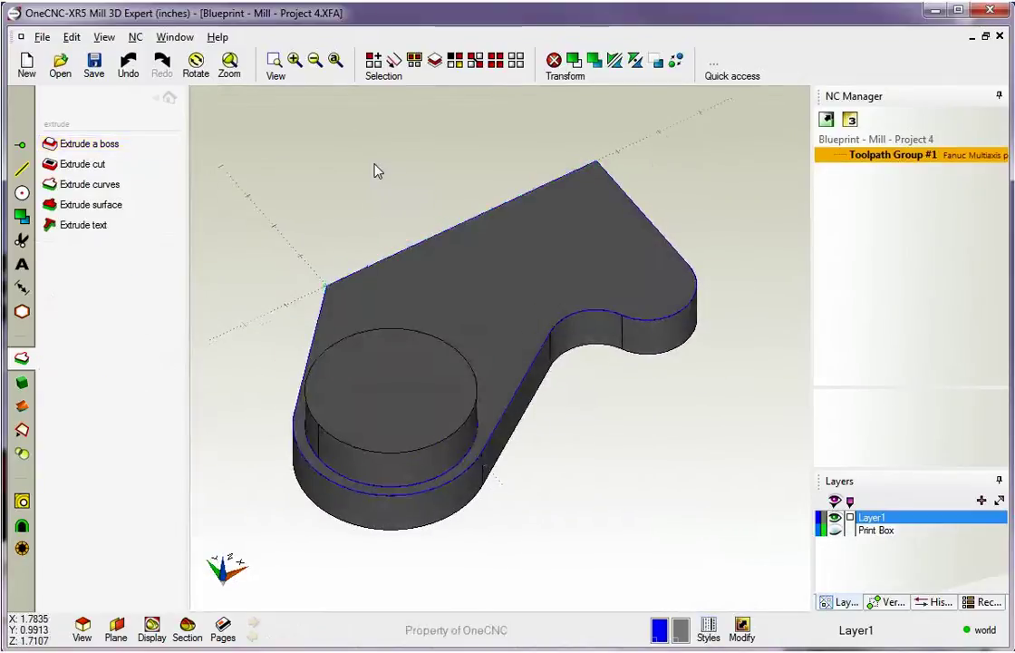
scroll(423, 246, "up", 1)
mouse_move(397, 248)
middle_mouse_down()
mouse_move(381, 192)
mouse_move(367, 233)
mouse_move(385, 250)
middle_mouse_up()
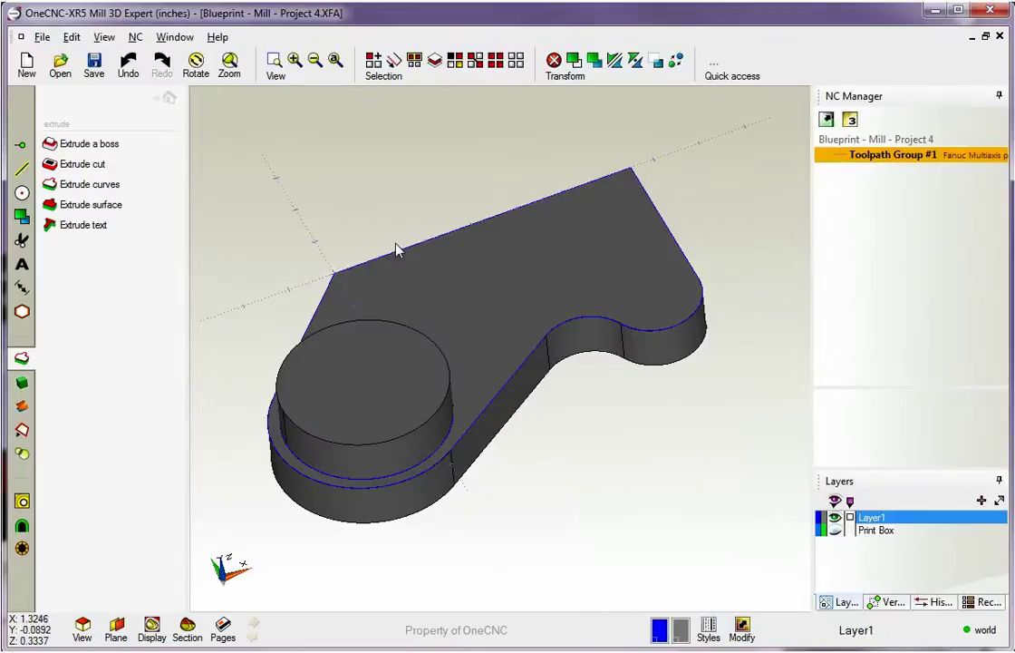
Select the solid to check whether plate and boss form one body, and clear the selection.
left_click(374, 175)
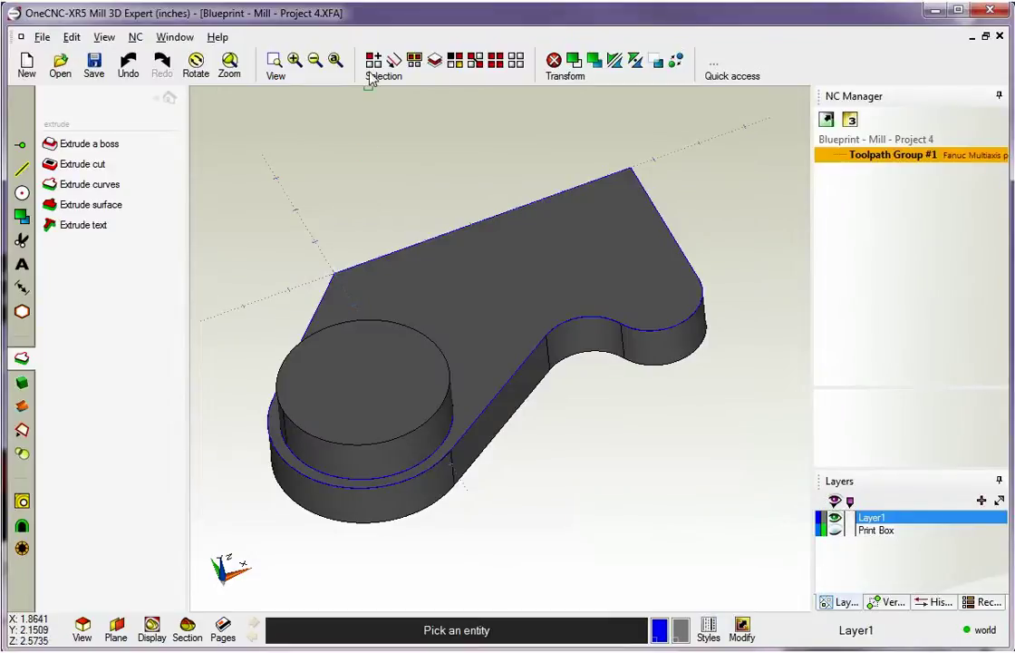
left_click(523, 274)
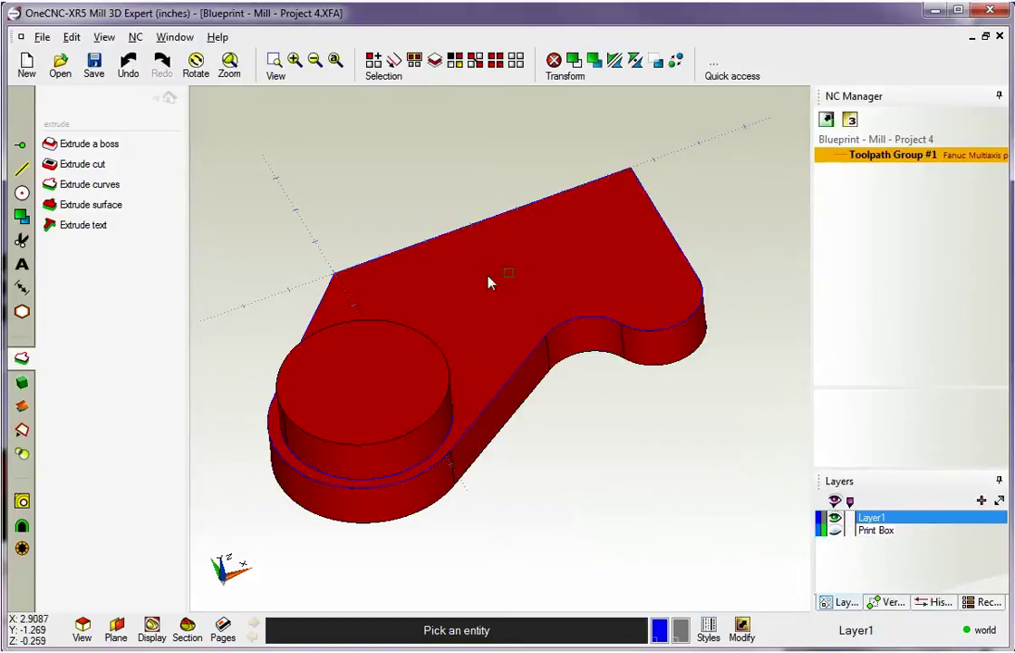
middle_click_drag(431, 244, 364, 209)
scroll(419, 238, "up", 3)
scroll(414, 250, "down", 3)
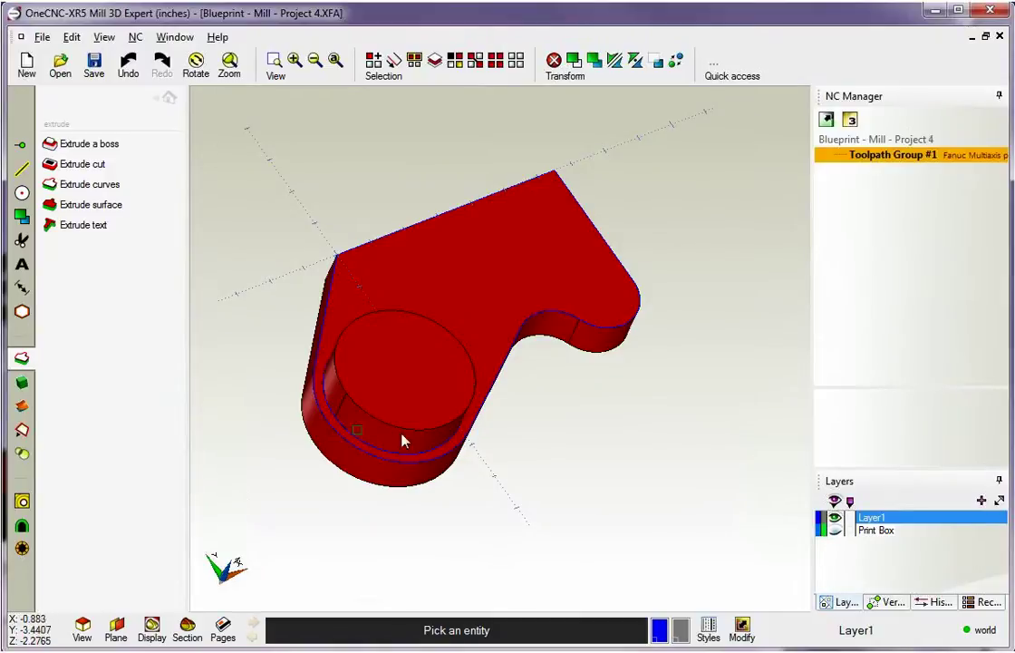
right_click(354, 171)
left_click(363, 175)
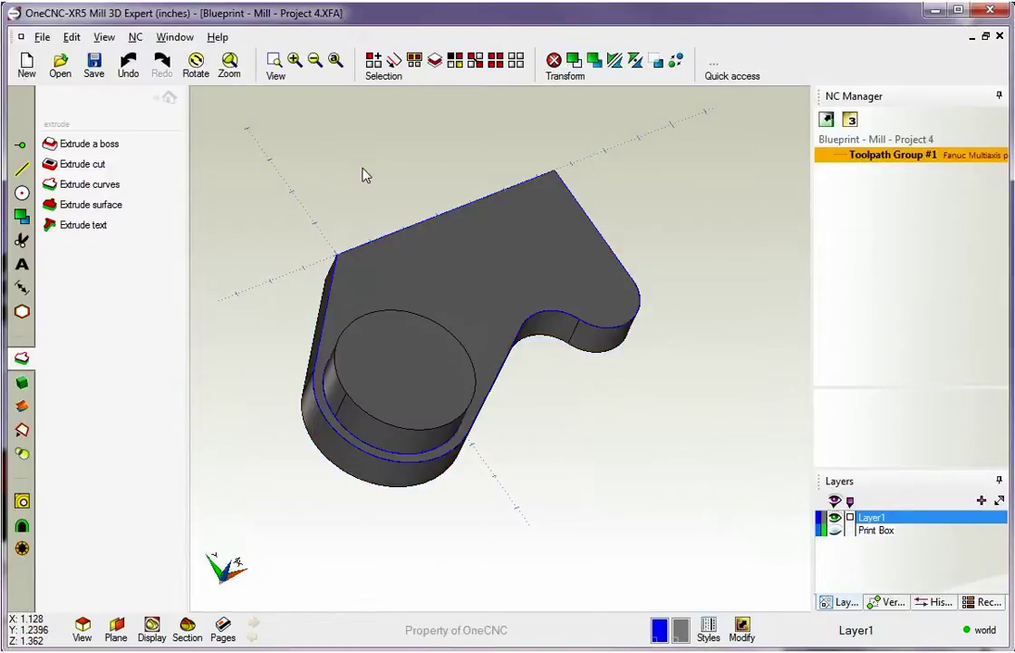
Undo the boss and extrude the circle with Extrude curves to a height of 1 instead.
key("ctrl+z")
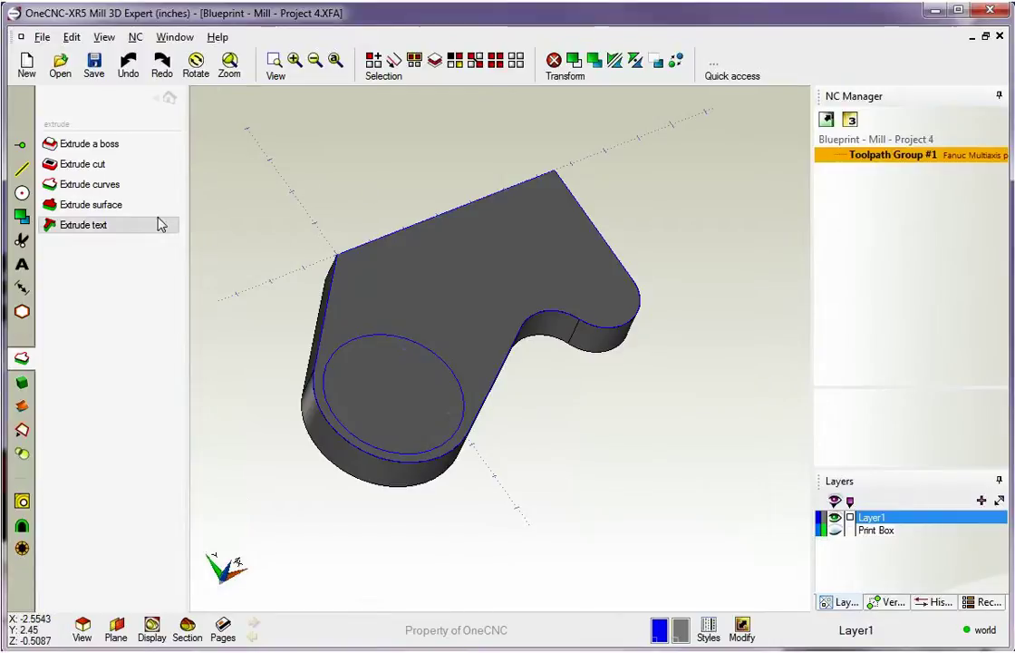
left_click(110, 186)
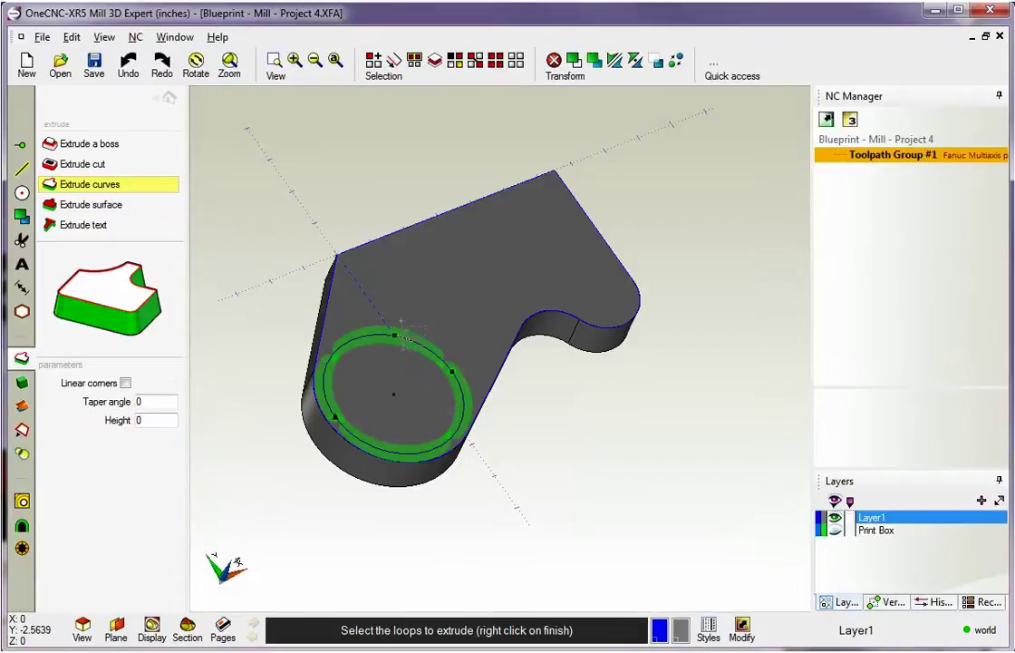
left_click(400, 333)
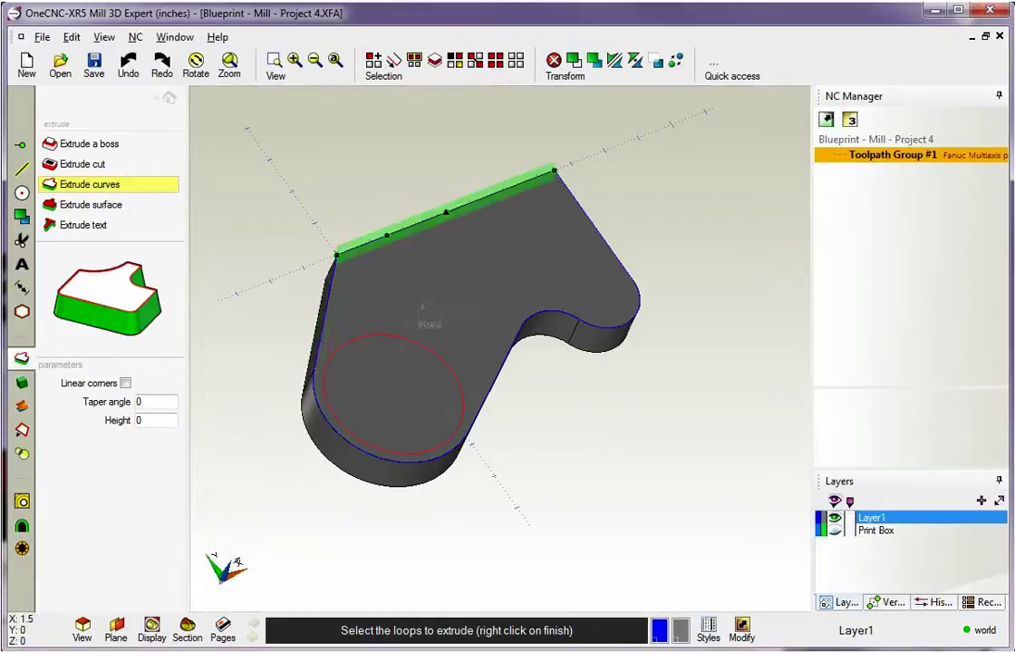
right_click(447, 291)
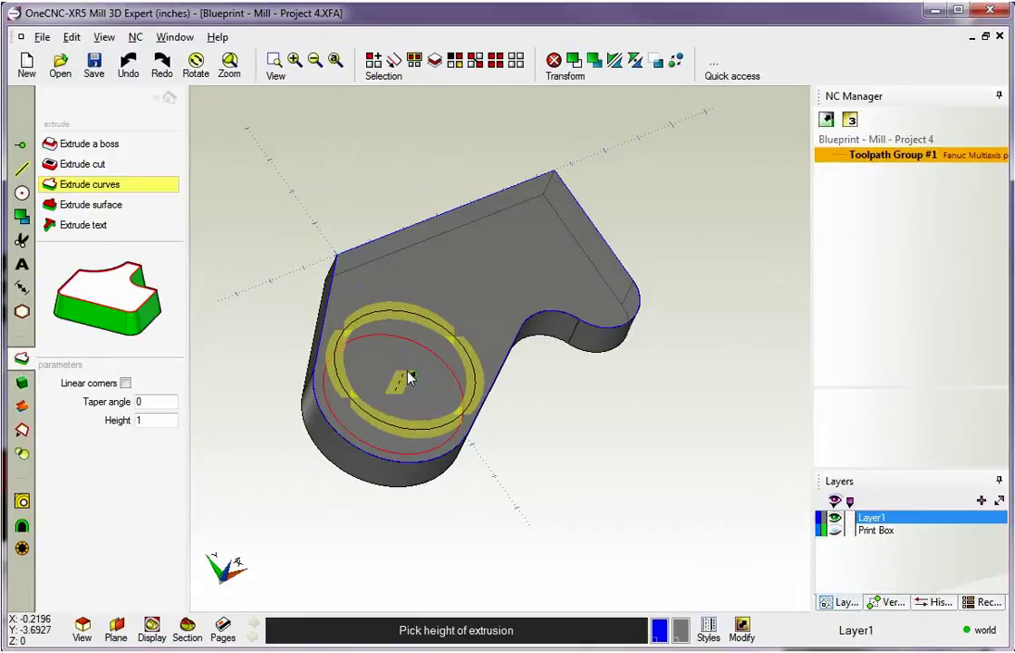
left_click(410, 377)
right_click(559, 422)
middle_click_drag(559, 422, 493, 392)
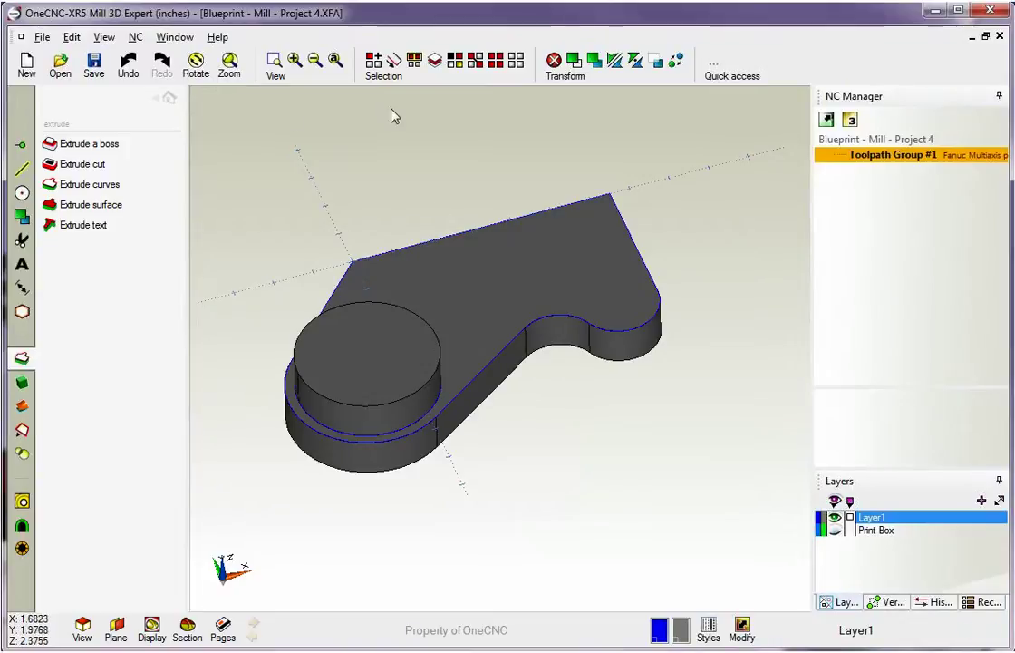
Select the plate and the cylinder to check whether they are separate bodies, and inspect where they meet.
left_click(507, 268)
left_click(390, 352)
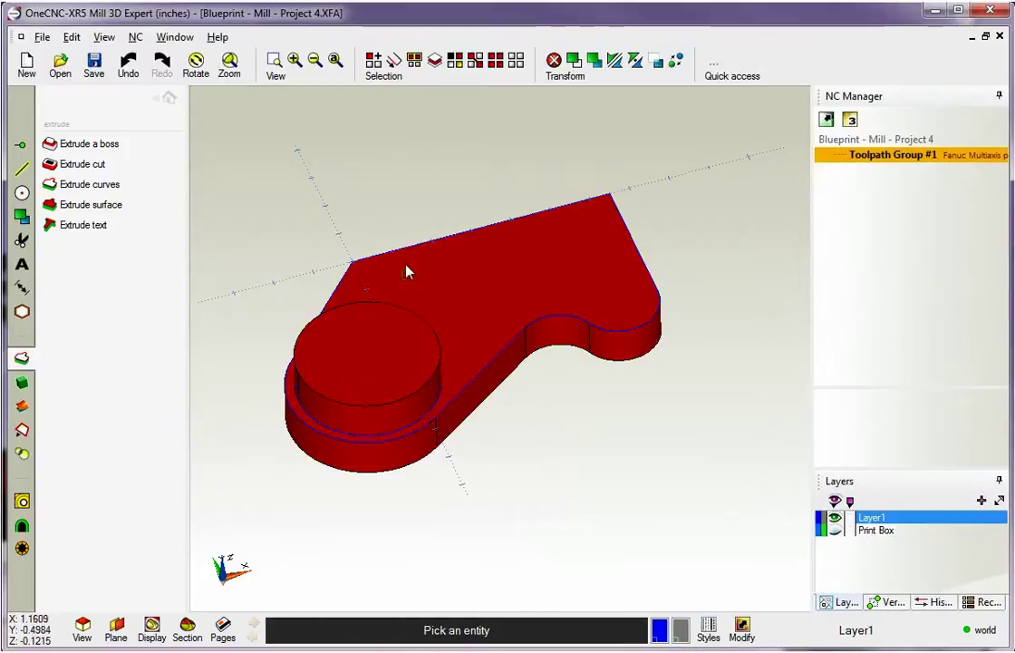
middle_click_drag(439, 279, 426, 254)
scroll(423, 268, "up", 5)
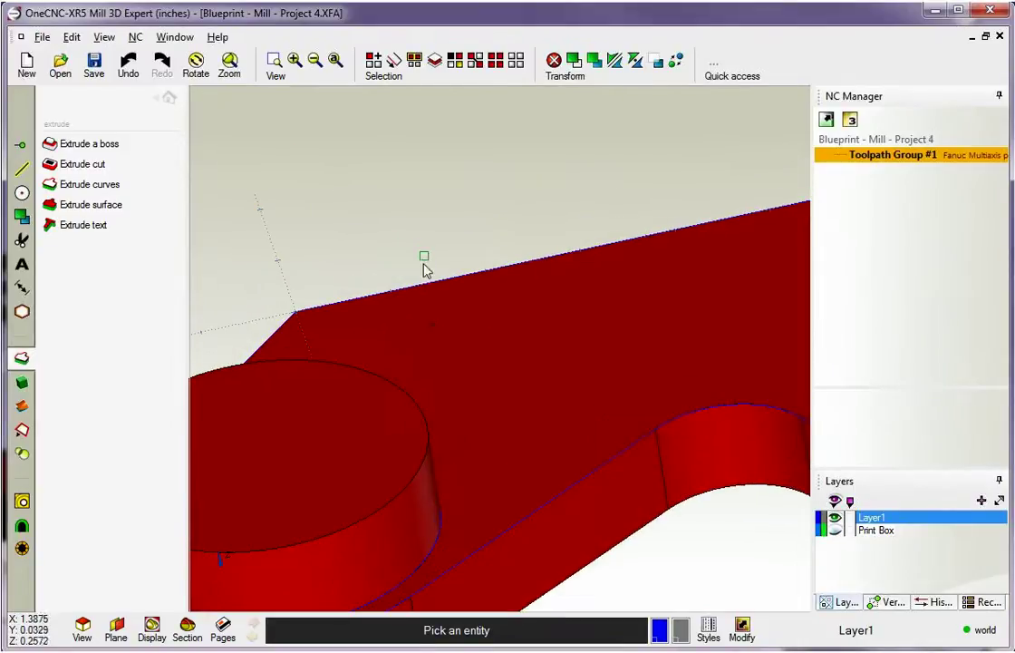
middle_click_drag(454, 294, 535, 156)
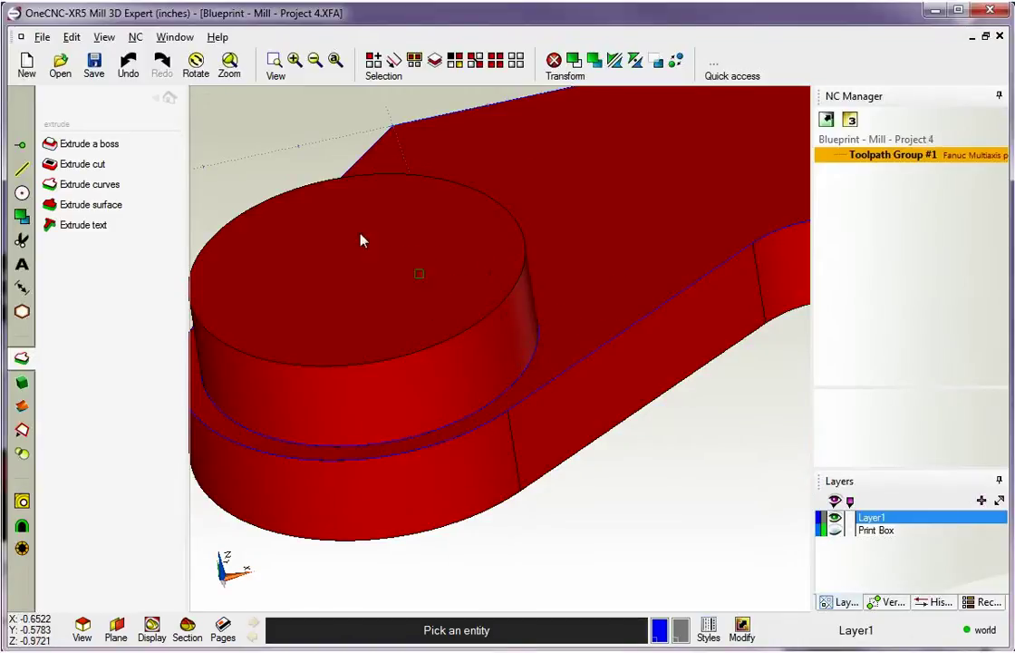
scroll(302, 165, "down", 3)
middle_click_drag(295, 155, 325, 217)
Undo the circle's curve extrusion and extrude the circle as a boss on the plate with a height of 1.
key("ctrl+z")
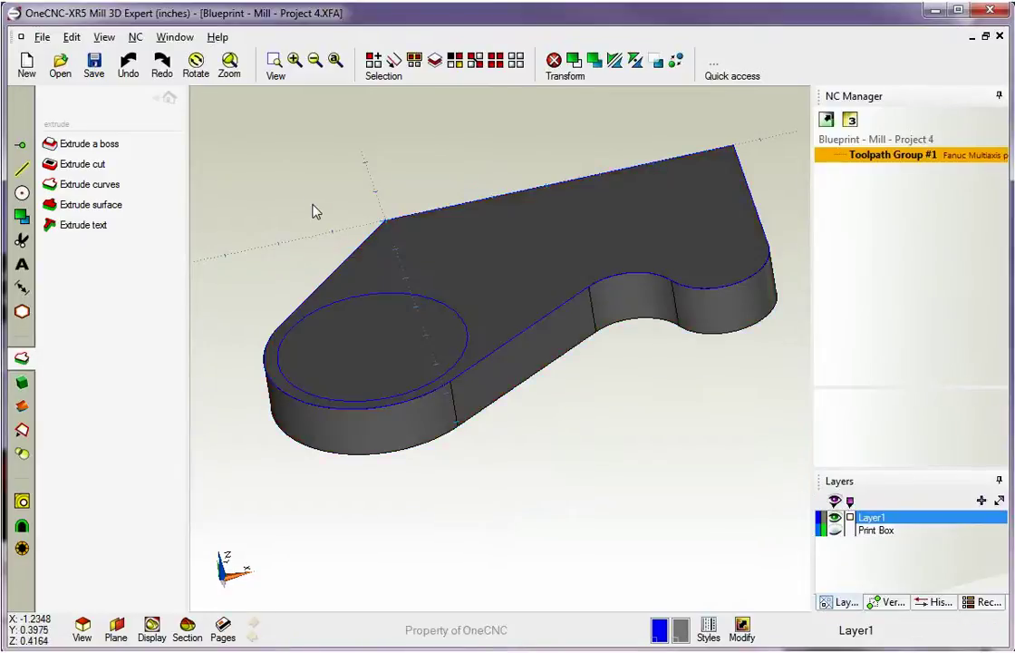
left_click(89, 144)
left_click(363, 267)
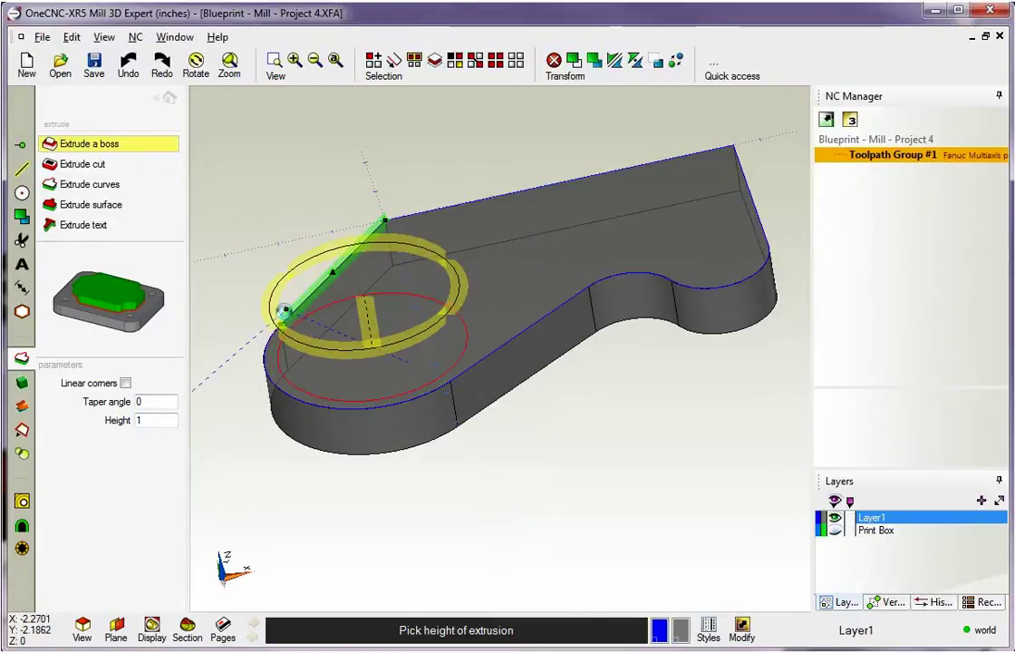
left_click(285, 311)
key("Escape")
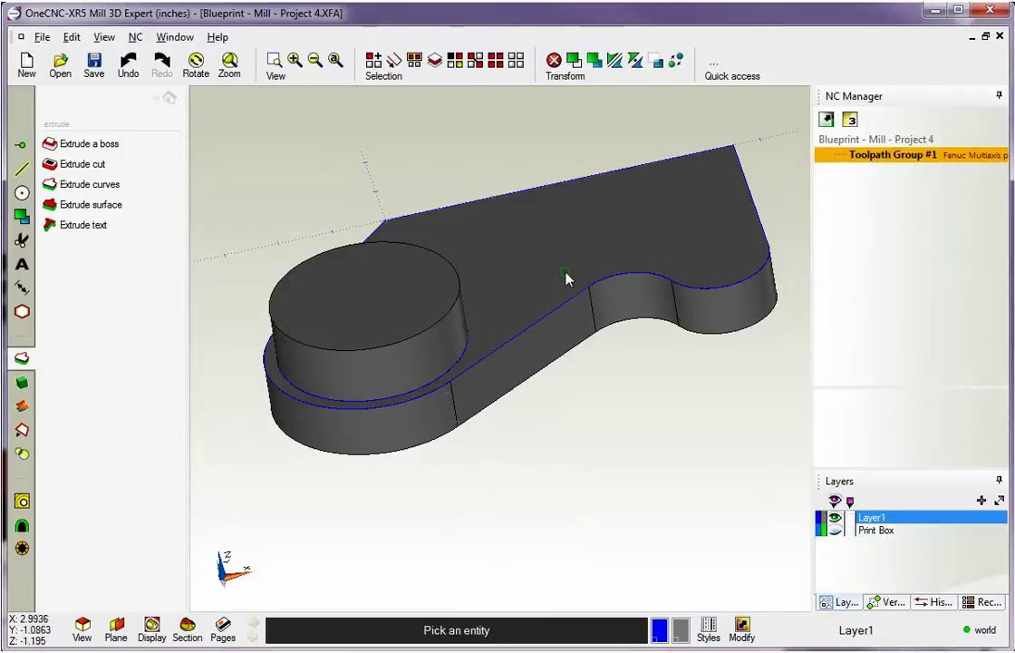
Select the solid to check that the plate and its new boss belong together, and clear the selection.
left_click(552, 257)
middle_click_drag(552, 256, 487, 242)
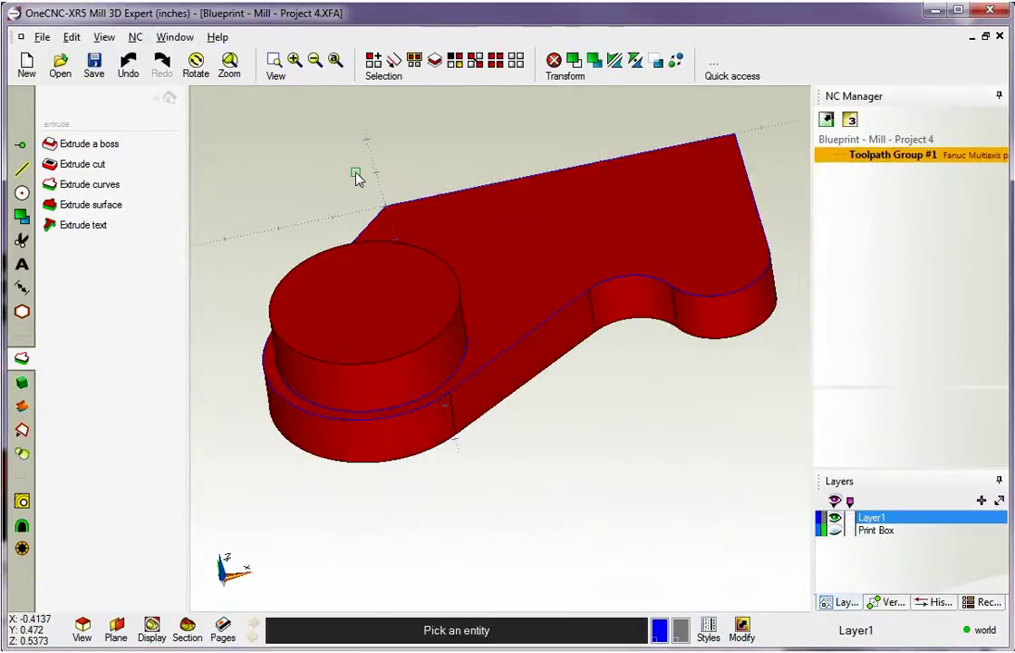
key("Escape")
middle_click_drag(387, 198, 397, 237)
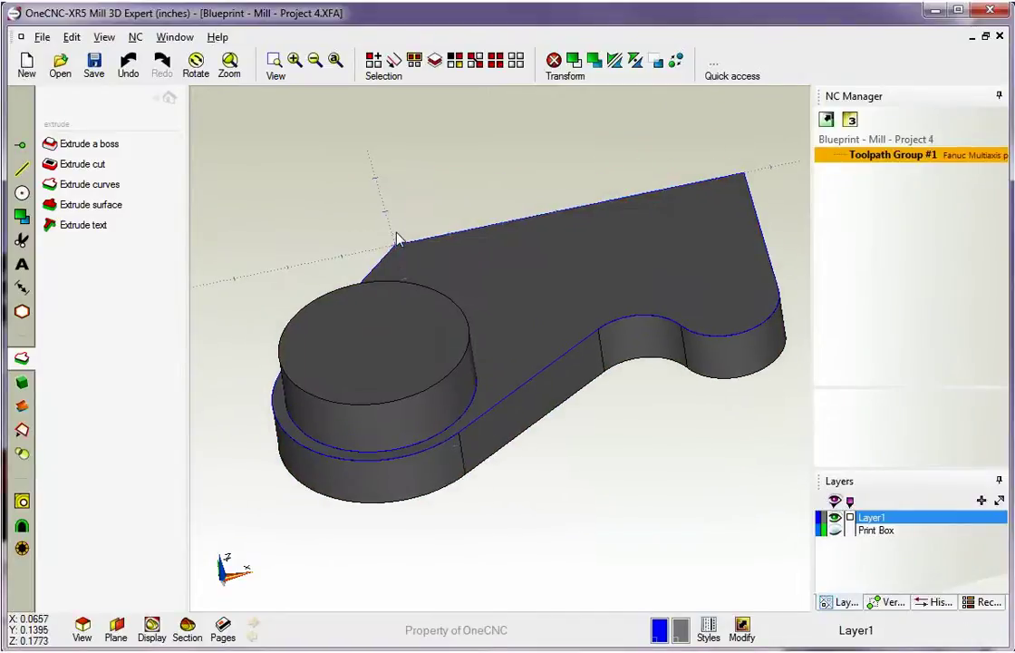
In the top view, draw a closed four-sided line outline over the plate's upper-right corner, with a 3.875 top edge and a 4.125 right edge.
right_click(458, 240)
left_click(458, 239)
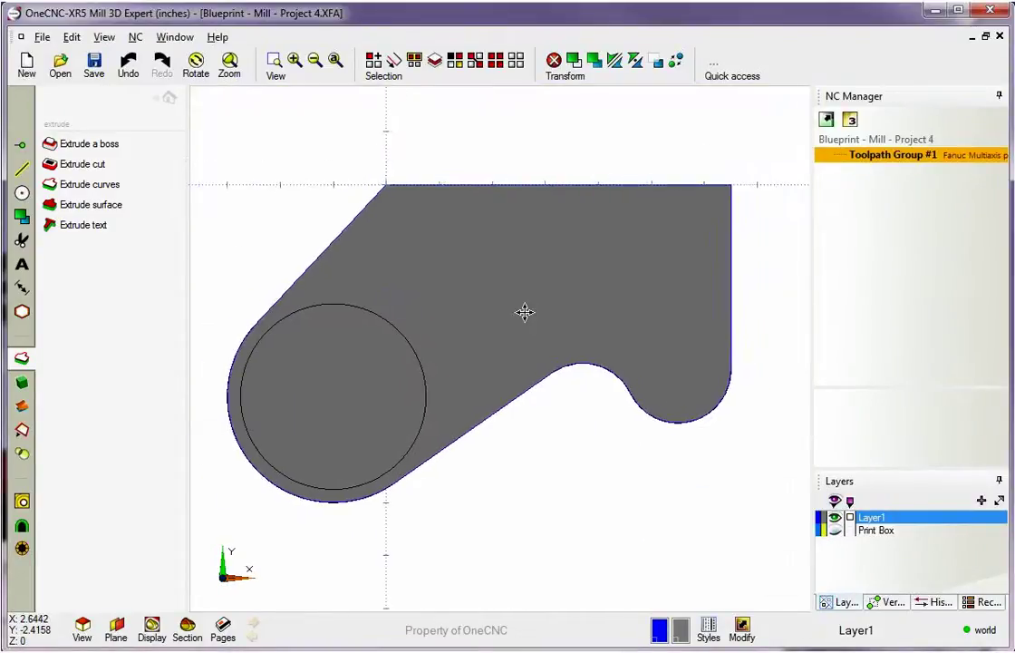
right_click(524, 320)
left_click(527, 241)
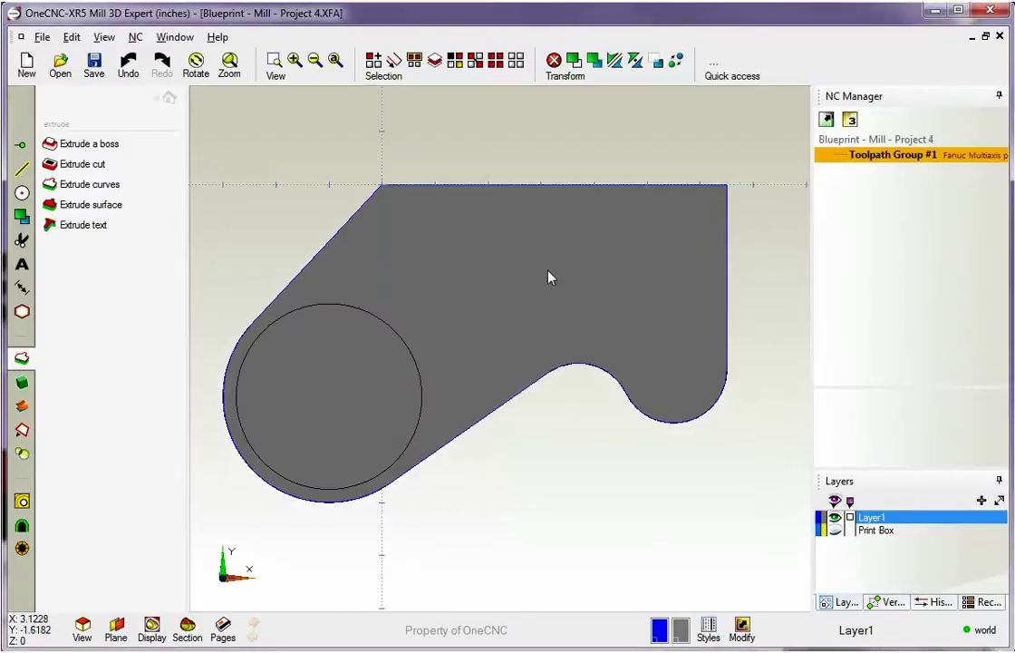
left_click(22, 169)
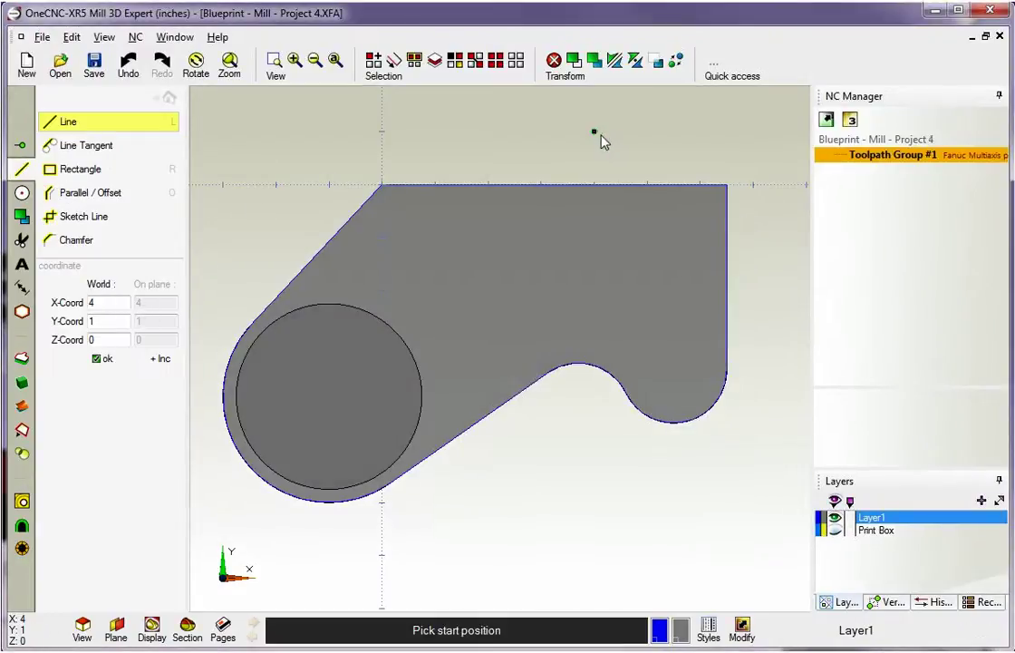
left_click(573, 124)
left_click(578, 251)
left_click(787, 342)
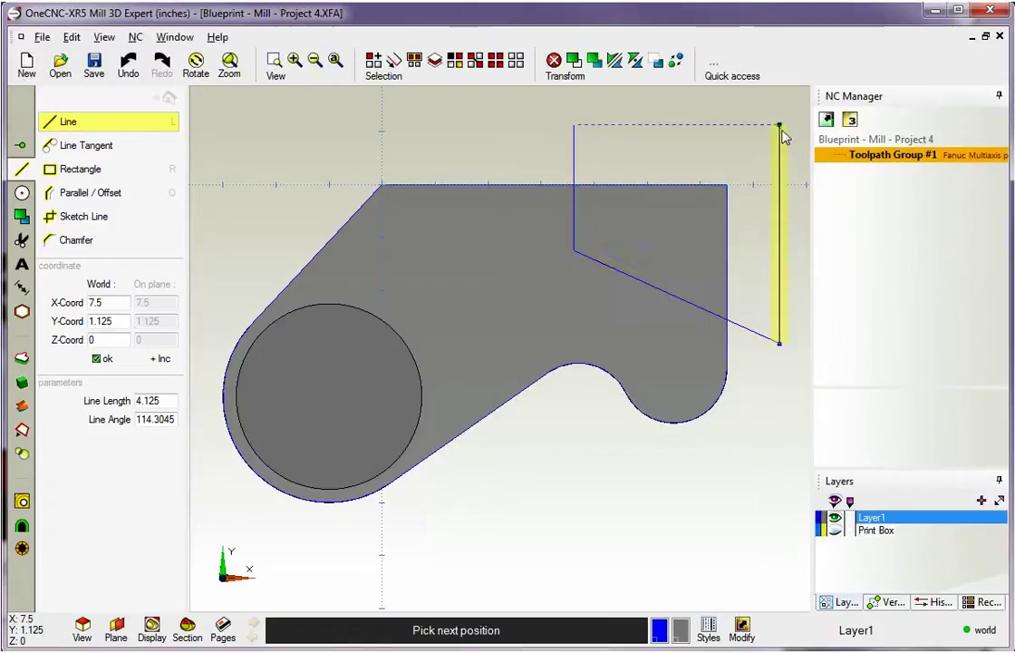
left_click(781, 126)
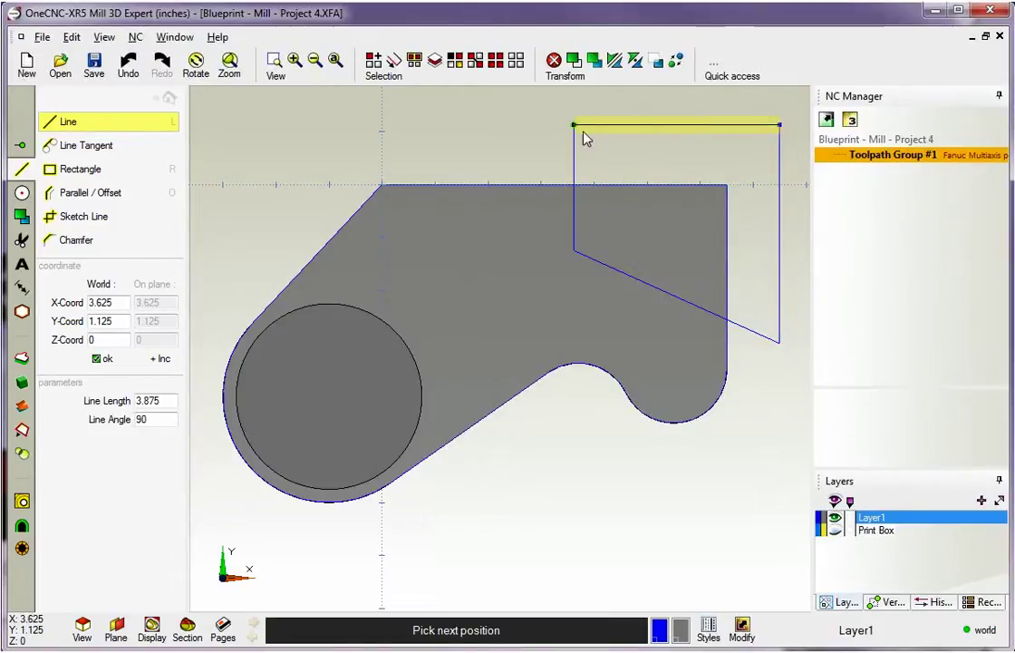
left_click(575, 128)
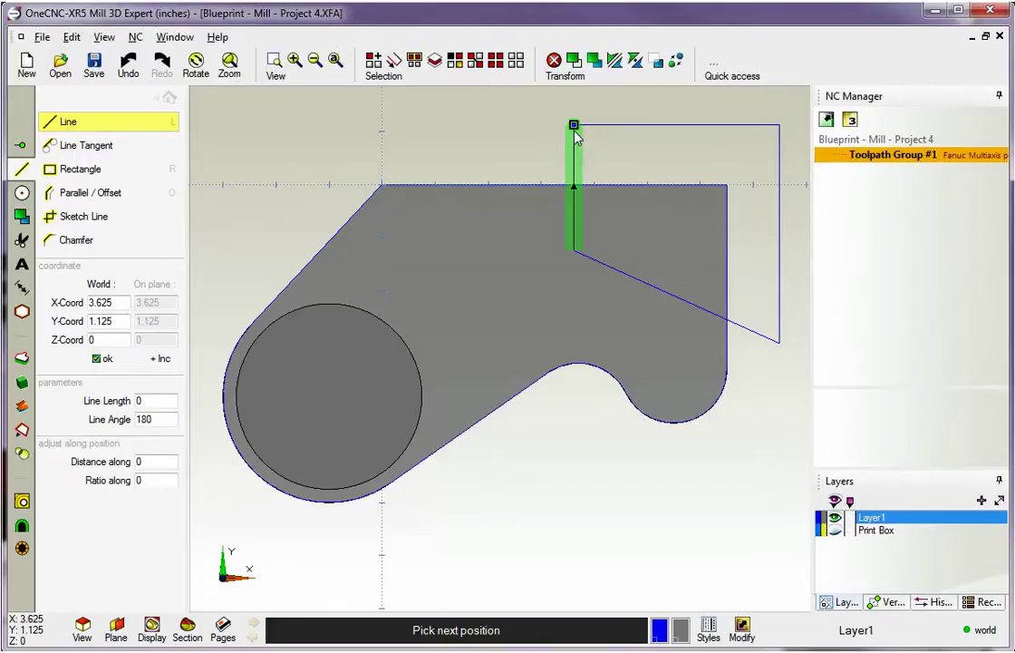
right_click(498, 126)
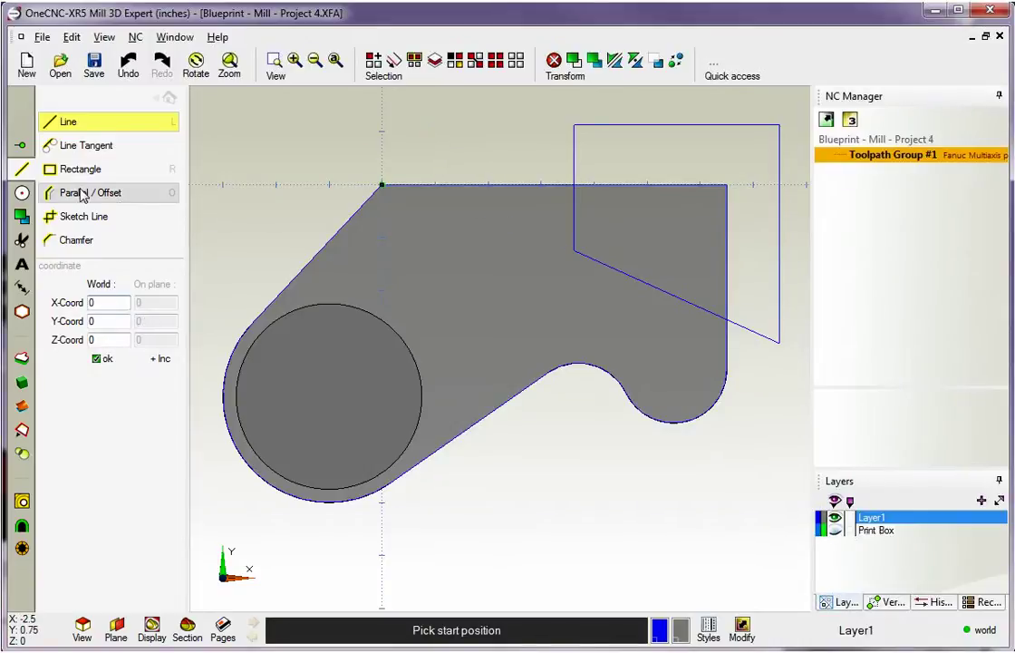
Fillet the corner between the outline's left vertical line and its slanted line with a radius of 1.
left_click(22, 192)
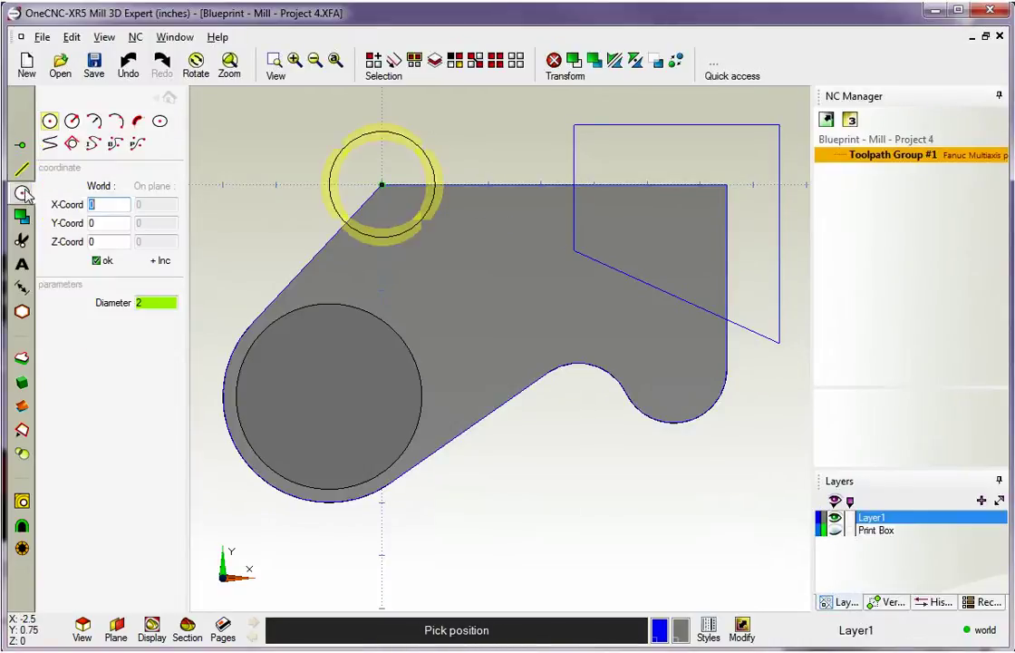
left_click(137, 120)
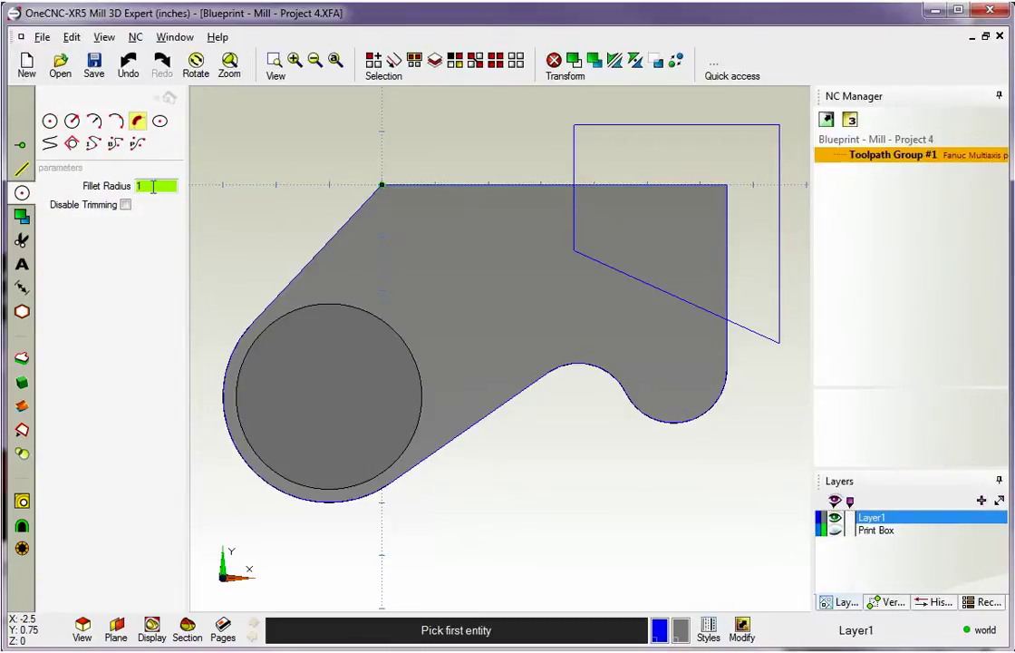
left_click(574, 220)
left_click(615, 264)
key("Escape")
Cut the filleted outline into the plate's corner with Extrude cut at a depth of -0.5.
middle_click_drag(650, 294, 662, 161)
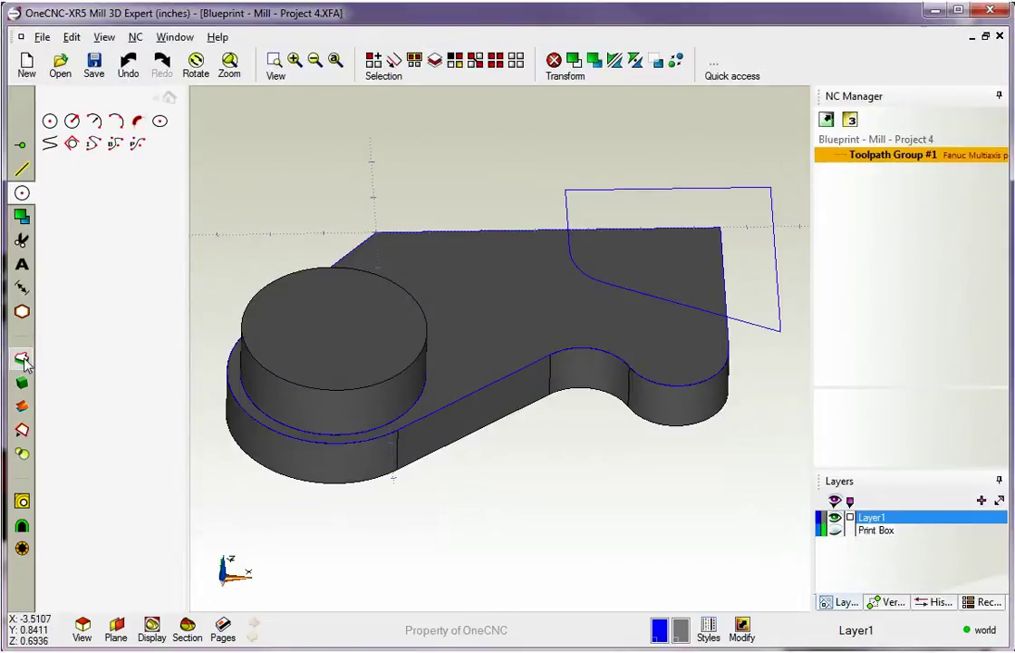
left_click(23, 359)
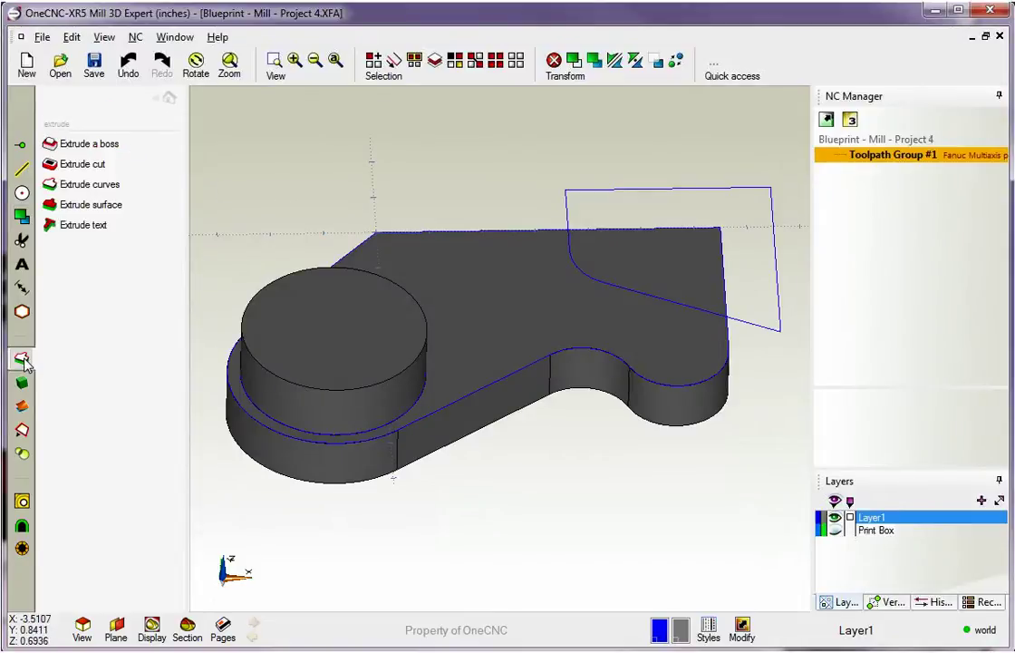
left_click(86, 164)
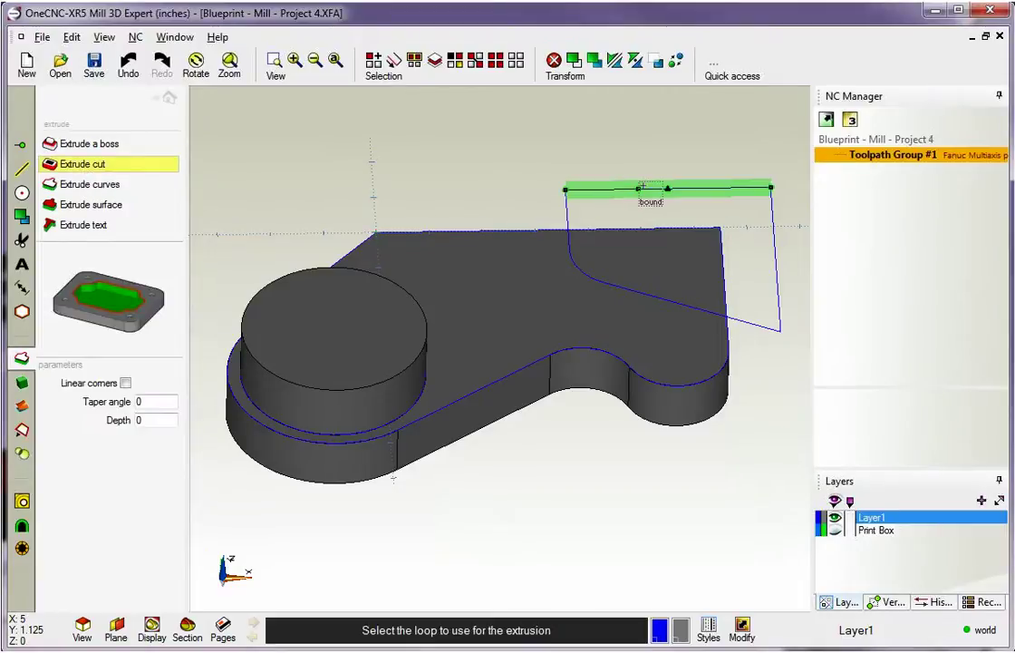
left_click(642, 188)
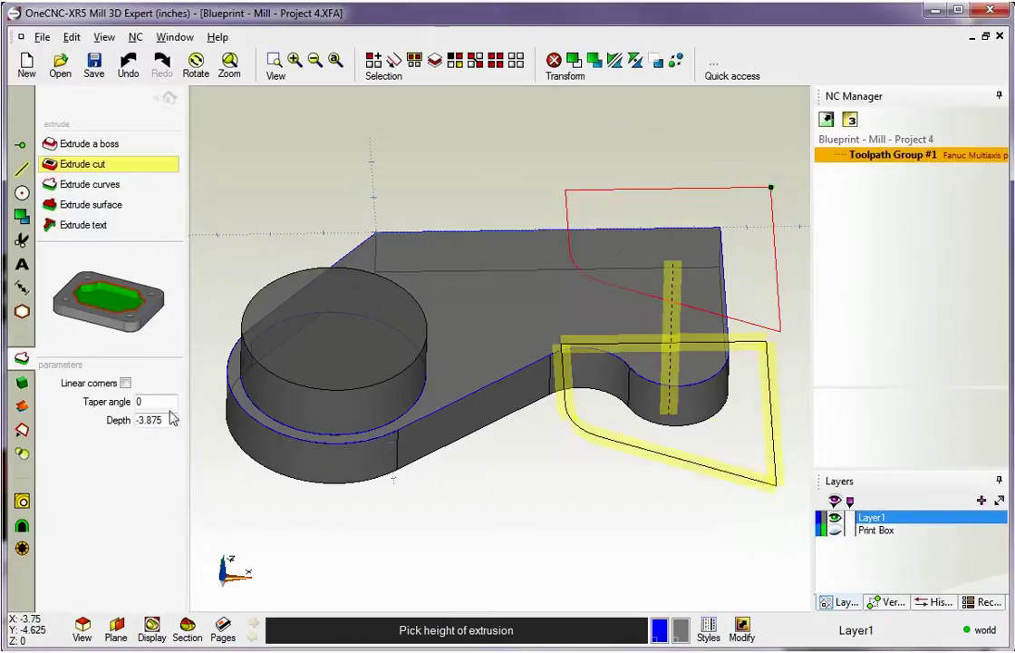
middle_click_drag(582, 288, 478, 279)
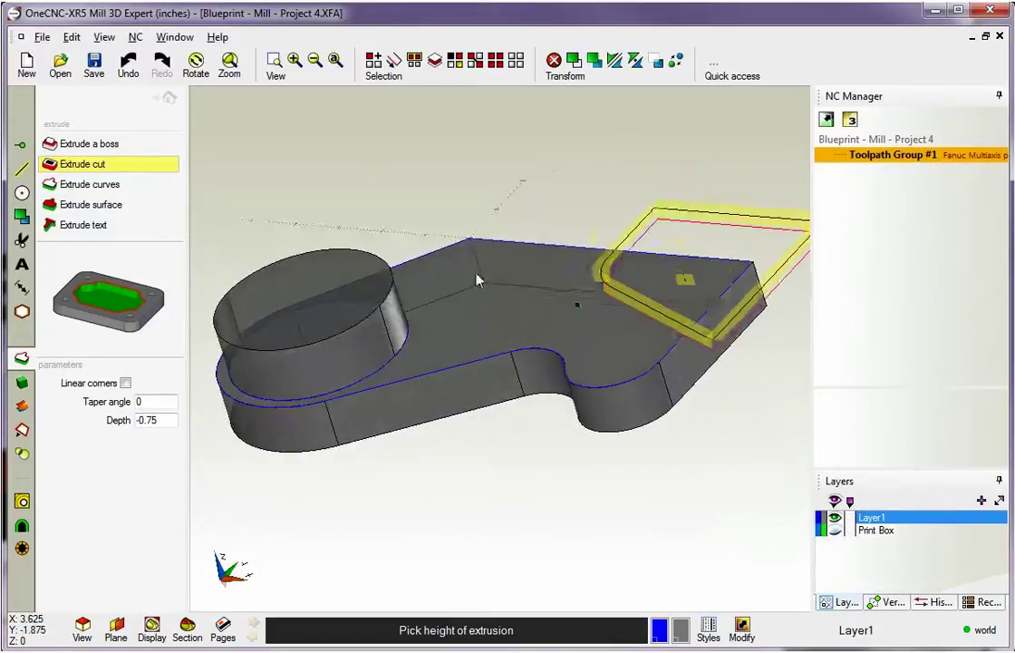
left_click(659, 324)
middle_click_drag(659, 324, 562, 210)
scroll(546, 206, "down", 2)
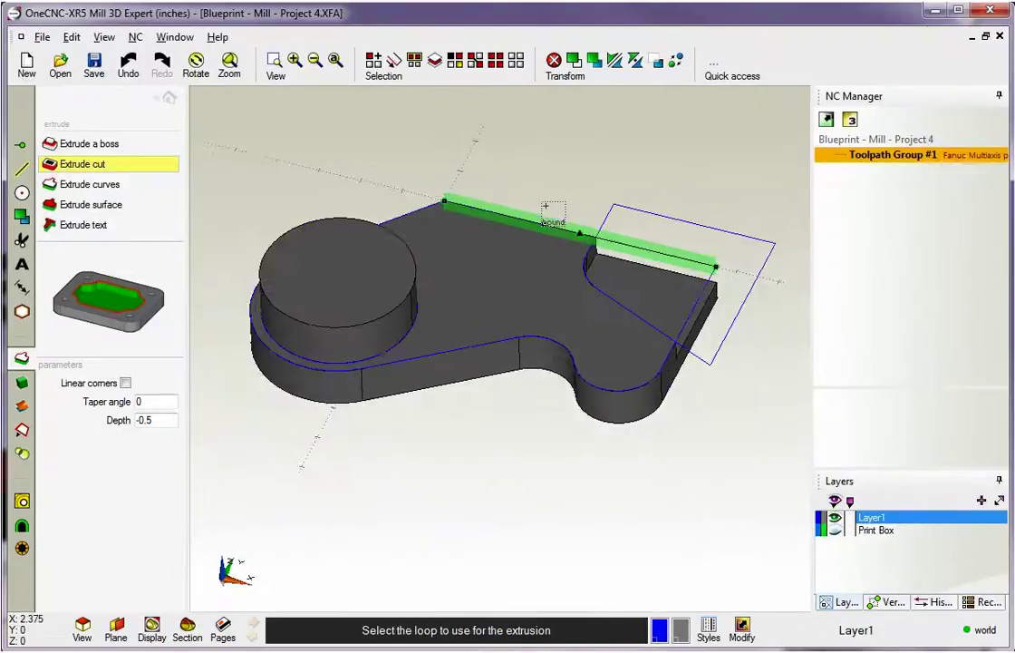
key("Escape")
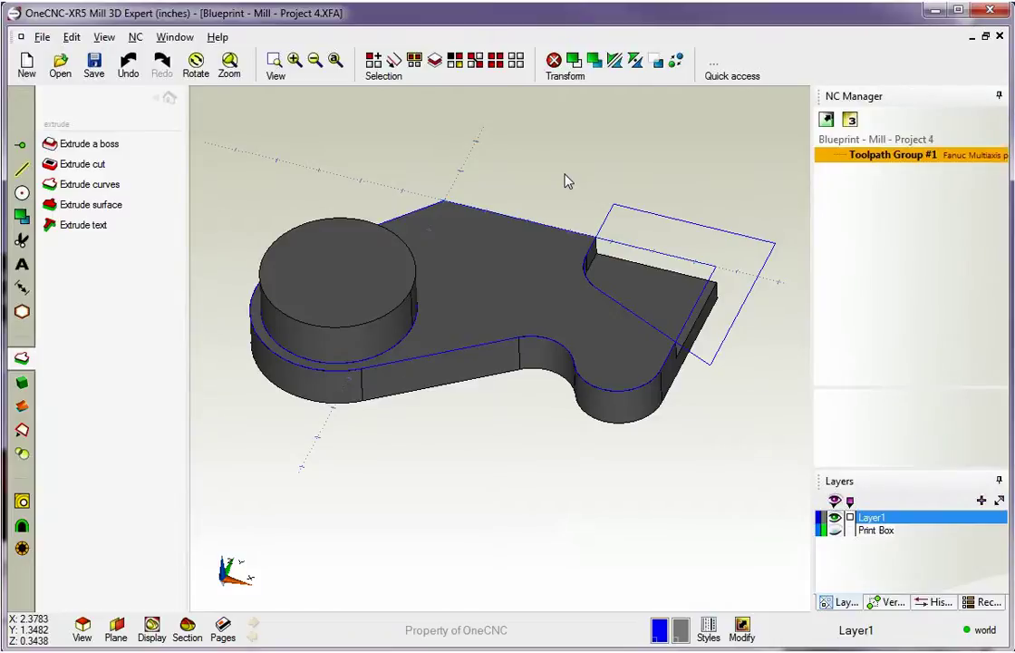
scroll(492, 235, "down", 1)
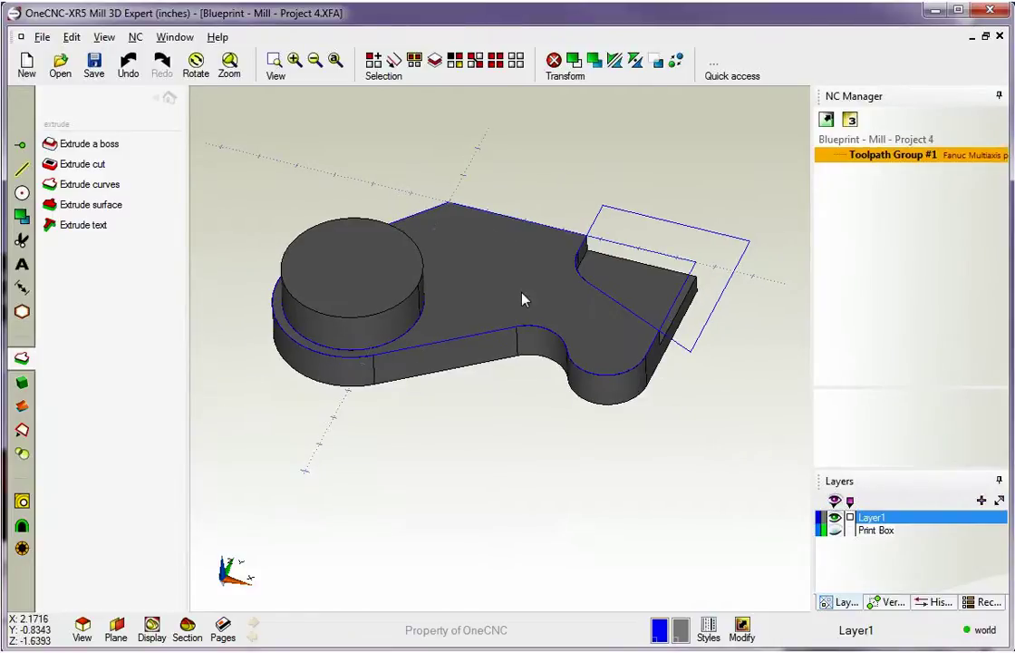
middle_click_drag(477, 206, 481, 209)
scroll(480, 209, "up", 2)
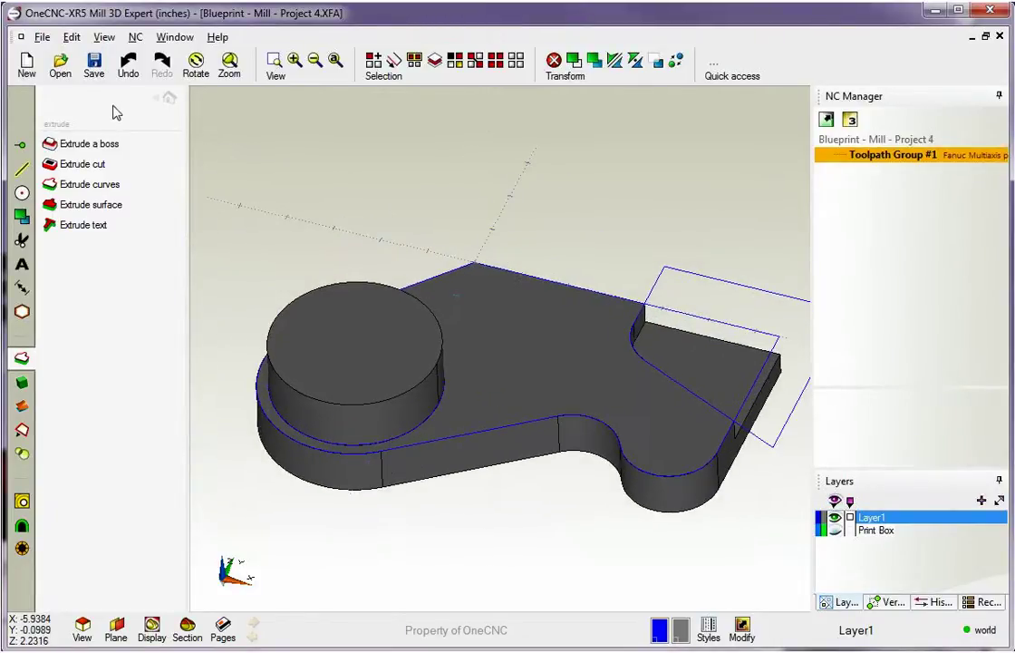